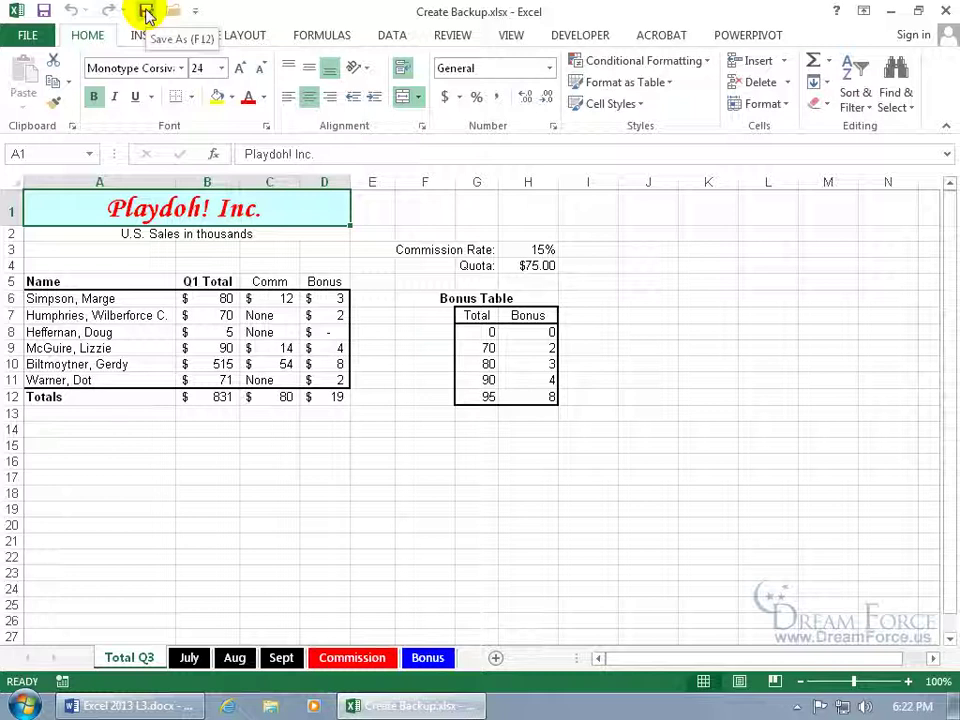
Save the workbook over Create Backup.xlsx on the Desktop with the Always create backup option turned on, and close it.
left_click(146, 12)
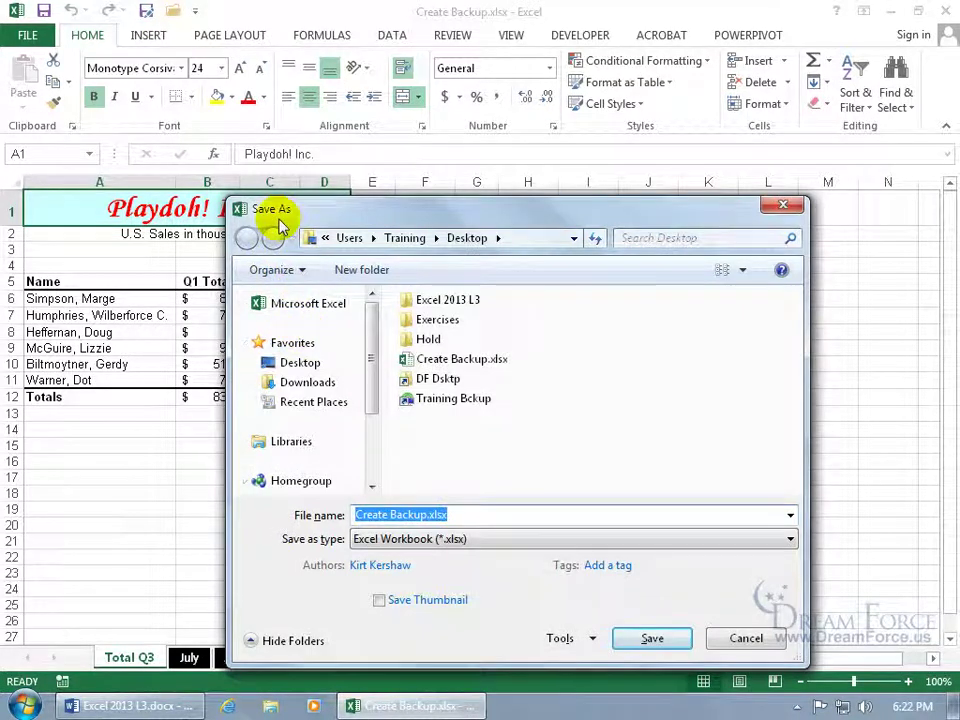
left_click(566, 639)
left_click(660, 614)
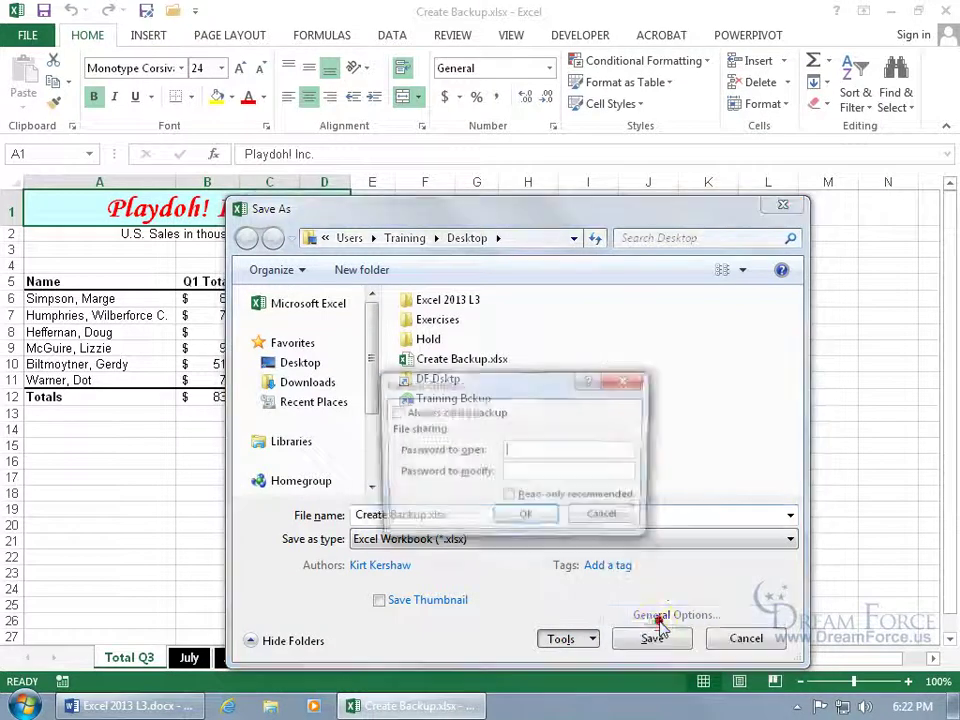
left_click(394, 412)
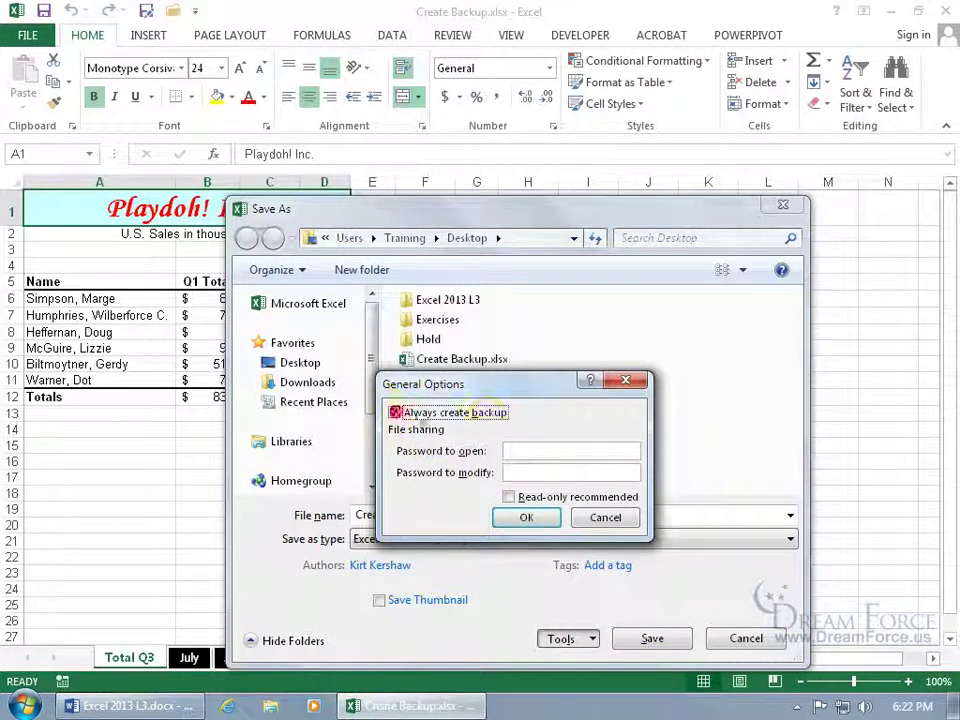
left_click(526, 517)
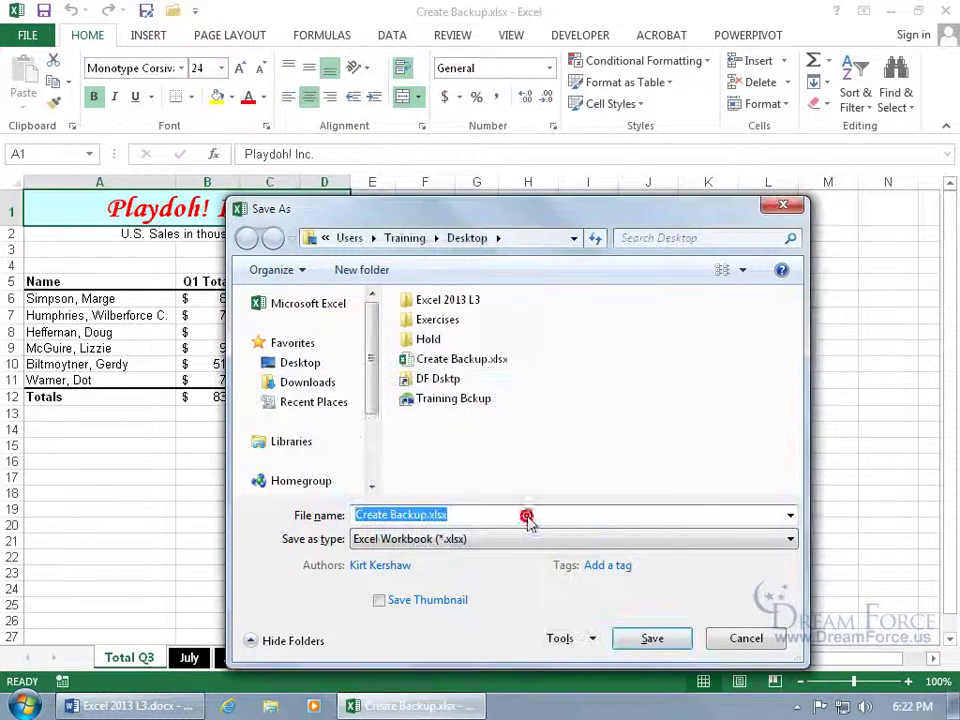
left_click(652, 637)
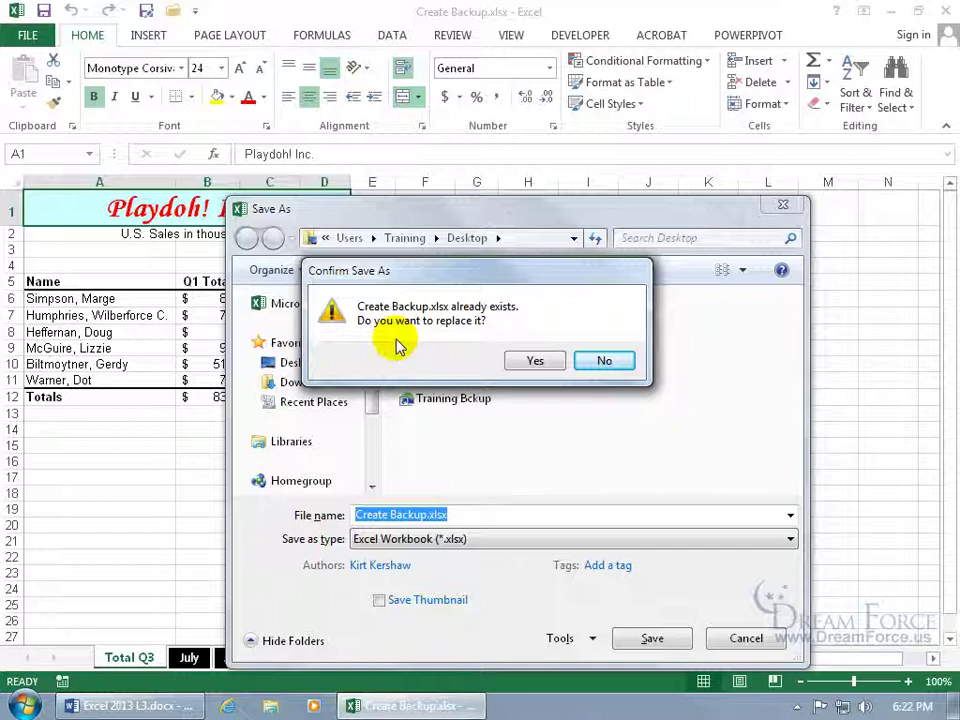
left_click(535, 360)
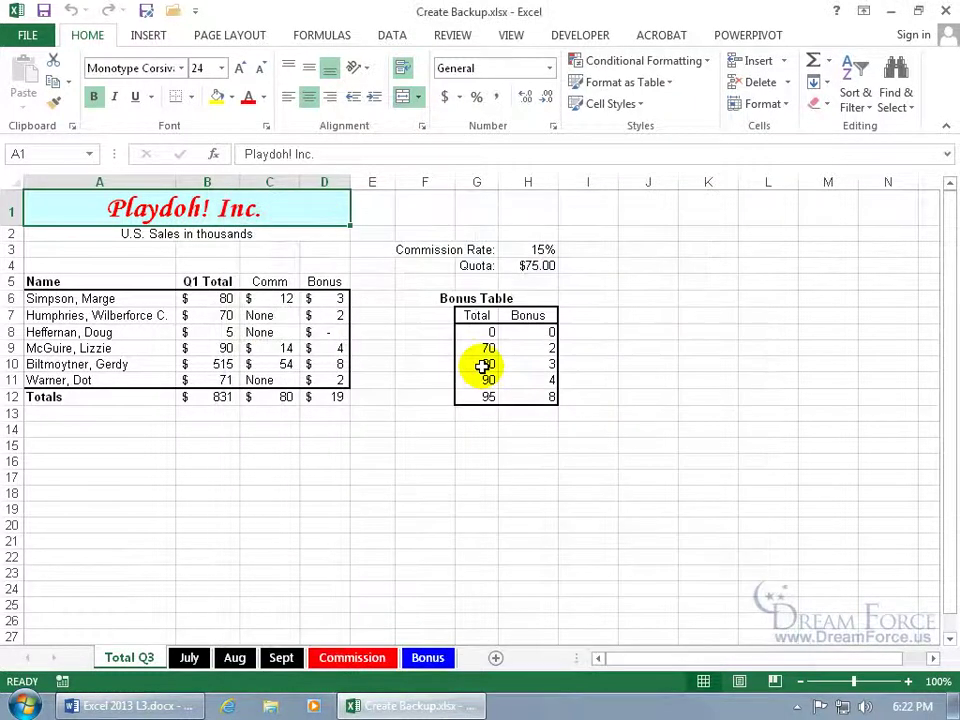
left_click(945, 10)
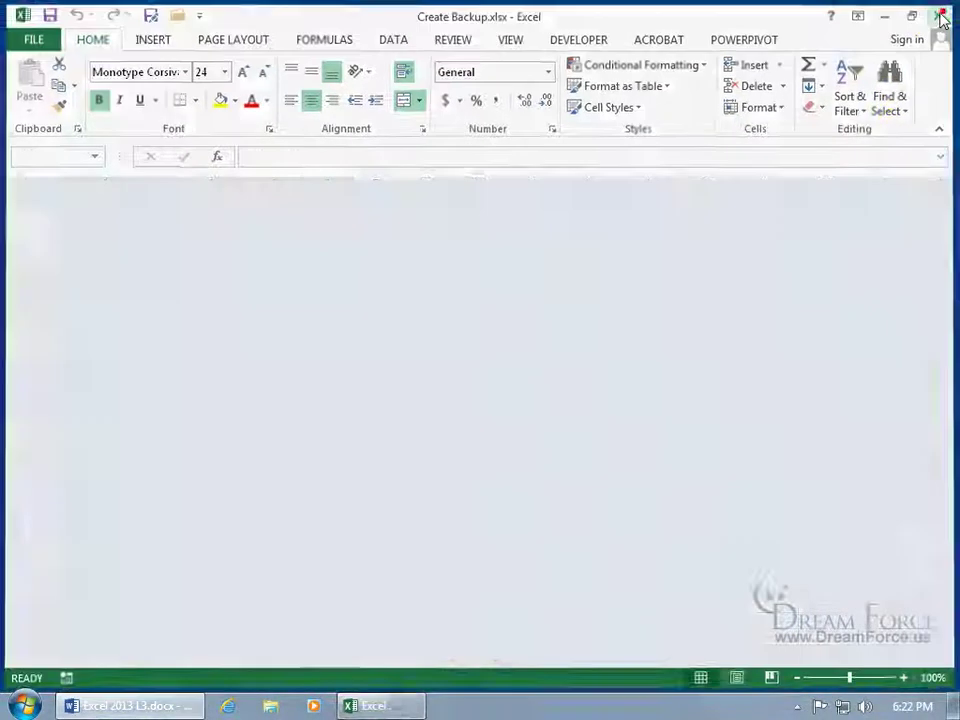
Examine the full name and extension of the backup file on the desktop, leaving its name unedited.
left_click(110, 42)
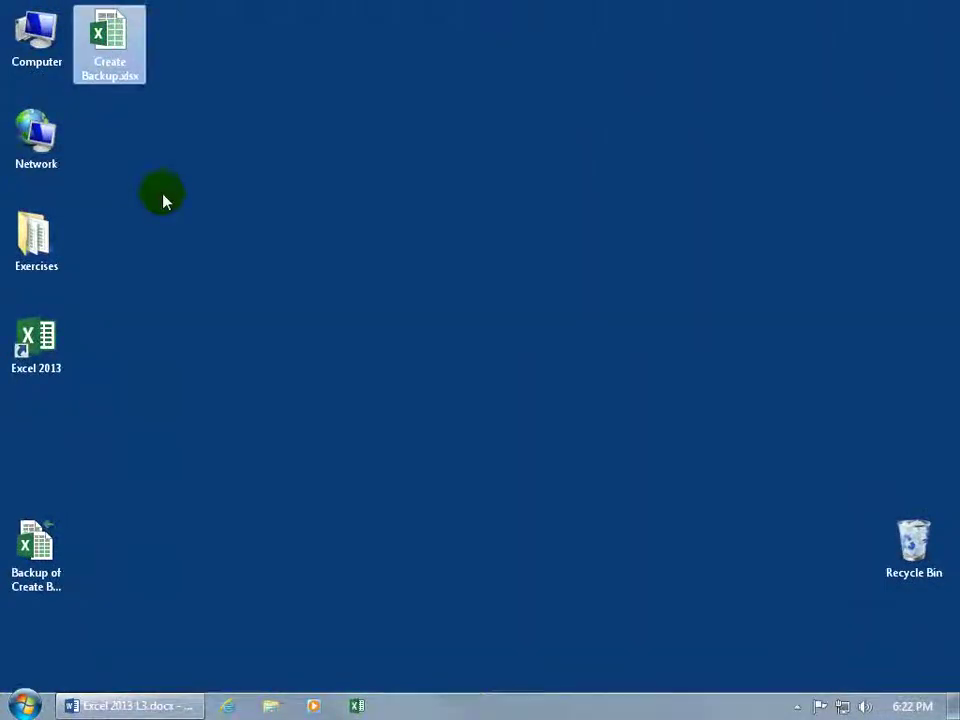
left_click(55, 548)
double_click(55, 548)
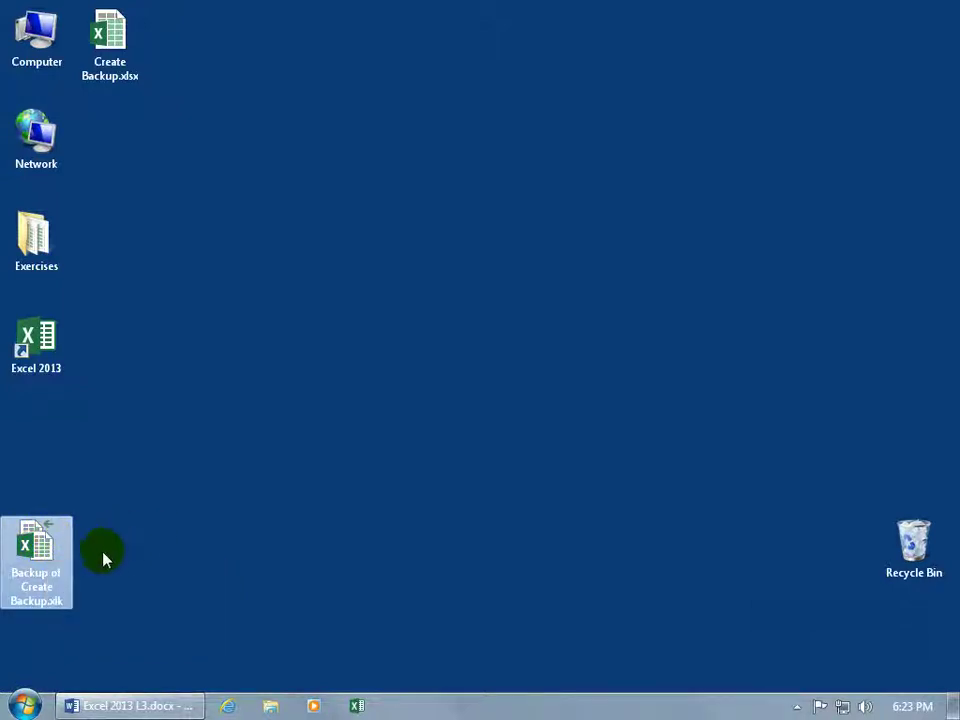
left_click(47, 574)
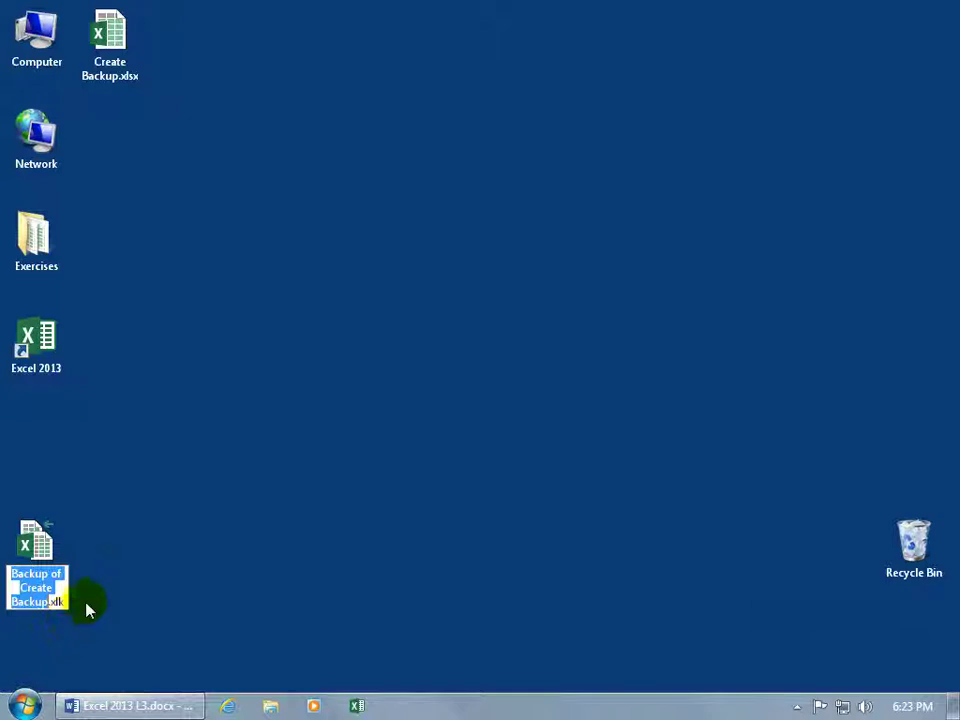
left_click(88, 546)
Open Backup of Create Backup.xlk despite the format mismatch, review its contents, and close it.
double_click(35, 553)
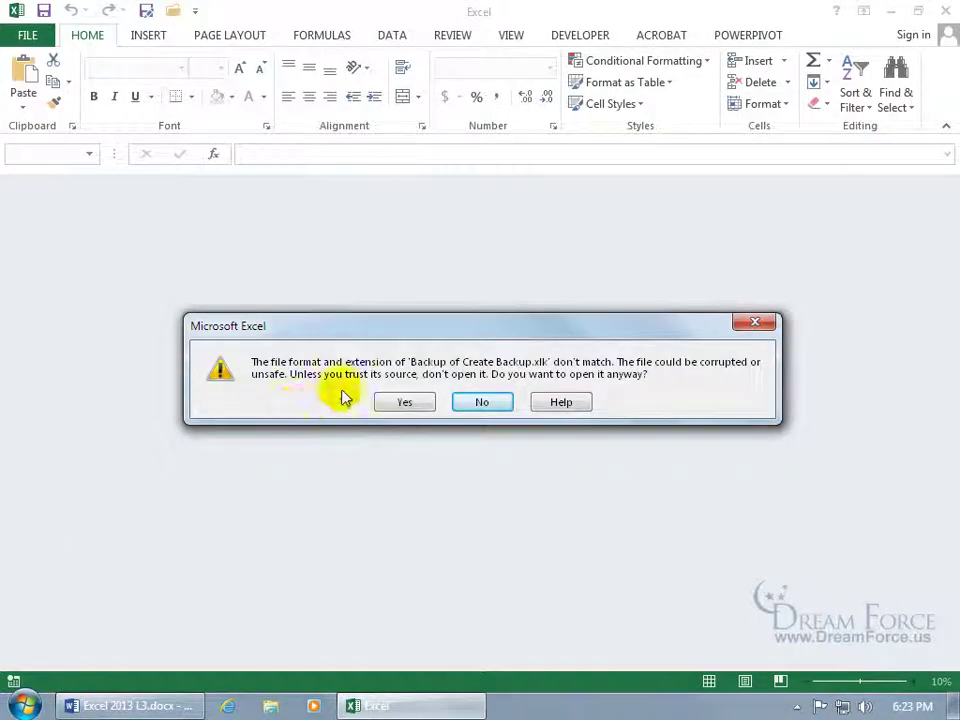
left_click(413, 400)
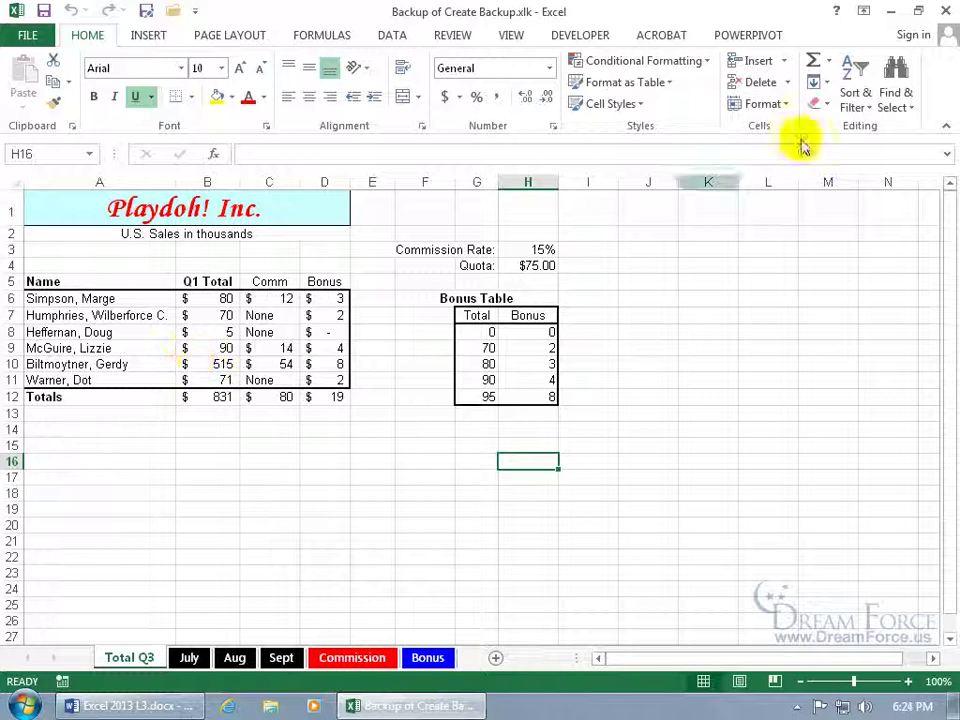
left_click(945, 11)
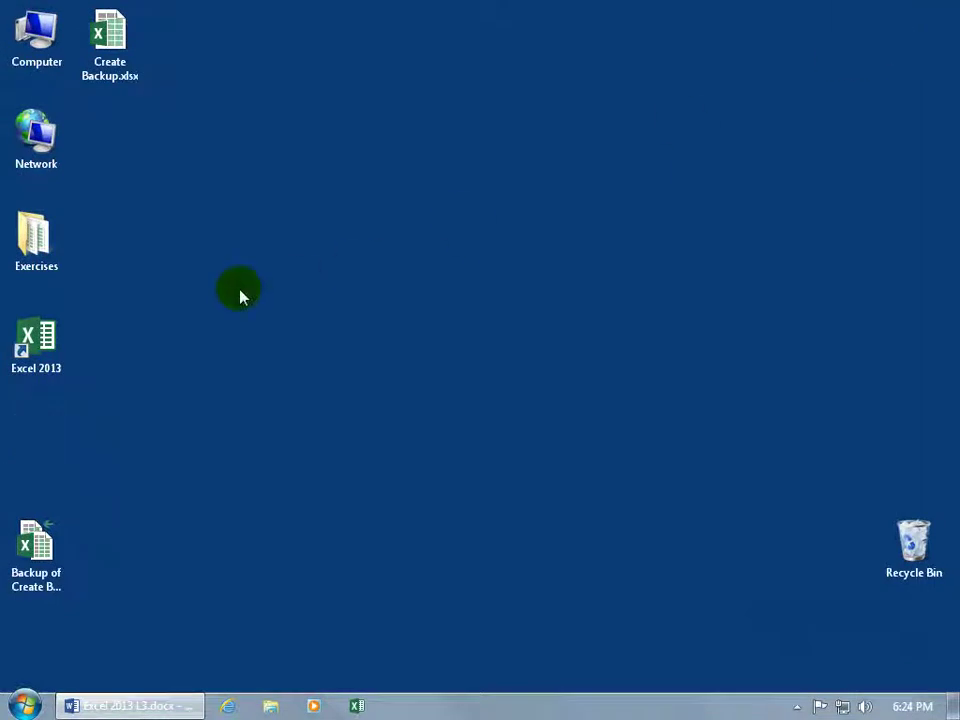
Append "ies" to the name in cell A8 of Create Backup.xlsx, and save and close the workbook.
double_click(116, 54)
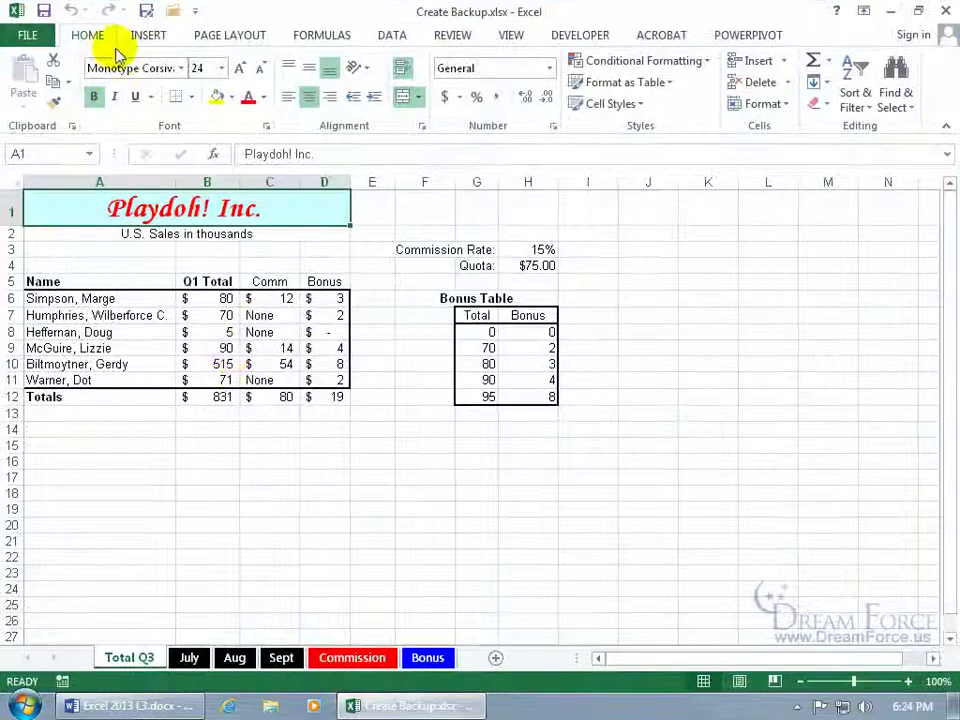
left_click(135, 332)
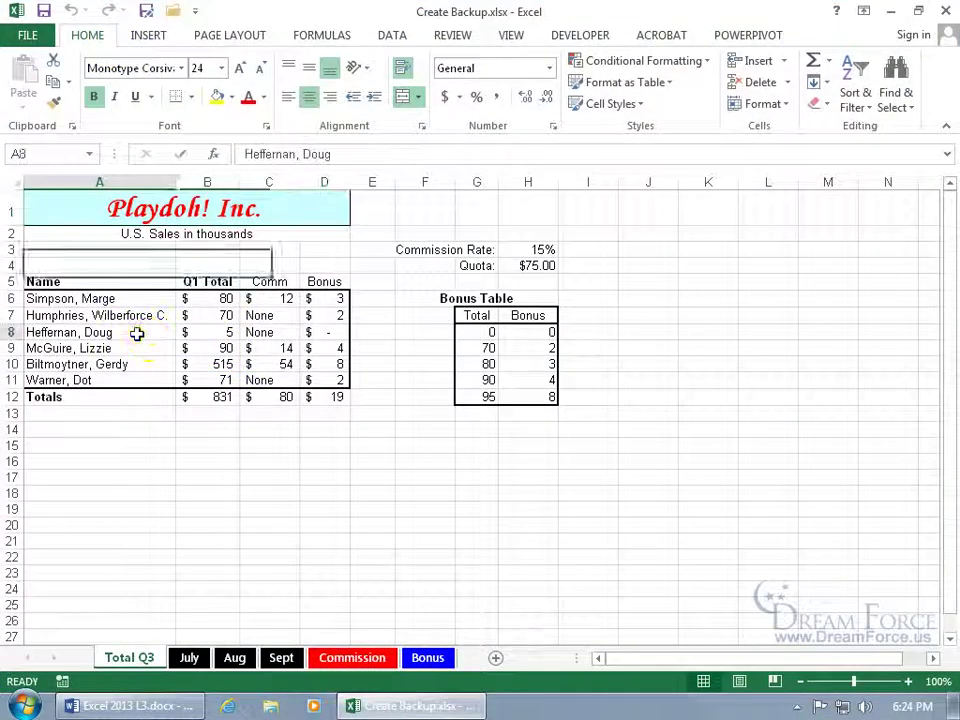
double_click(136, 333)
type("ies")
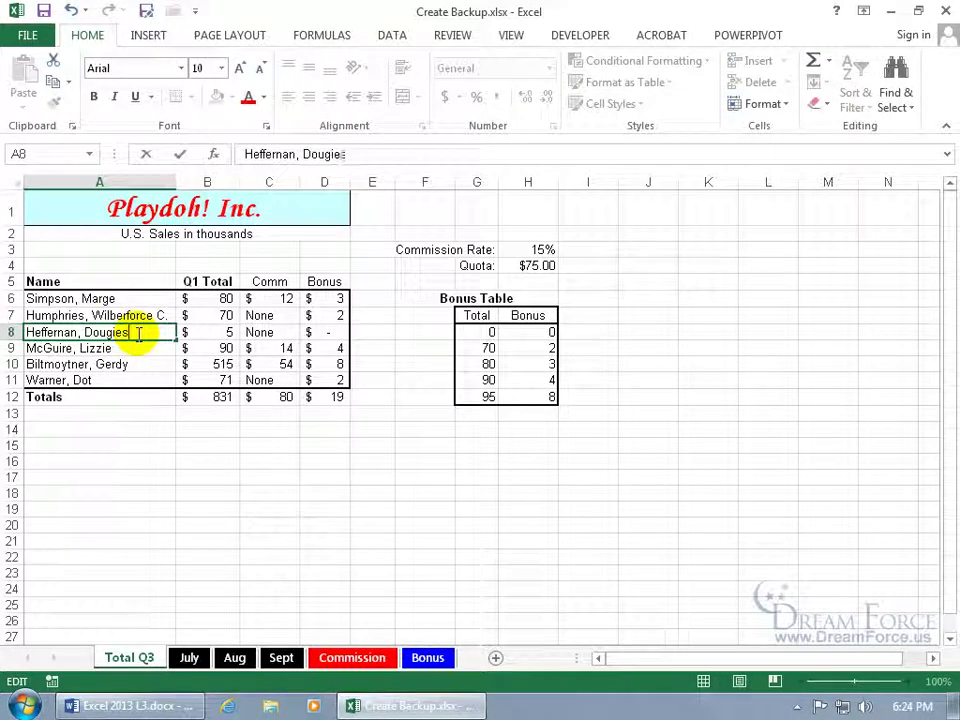
key("Return")
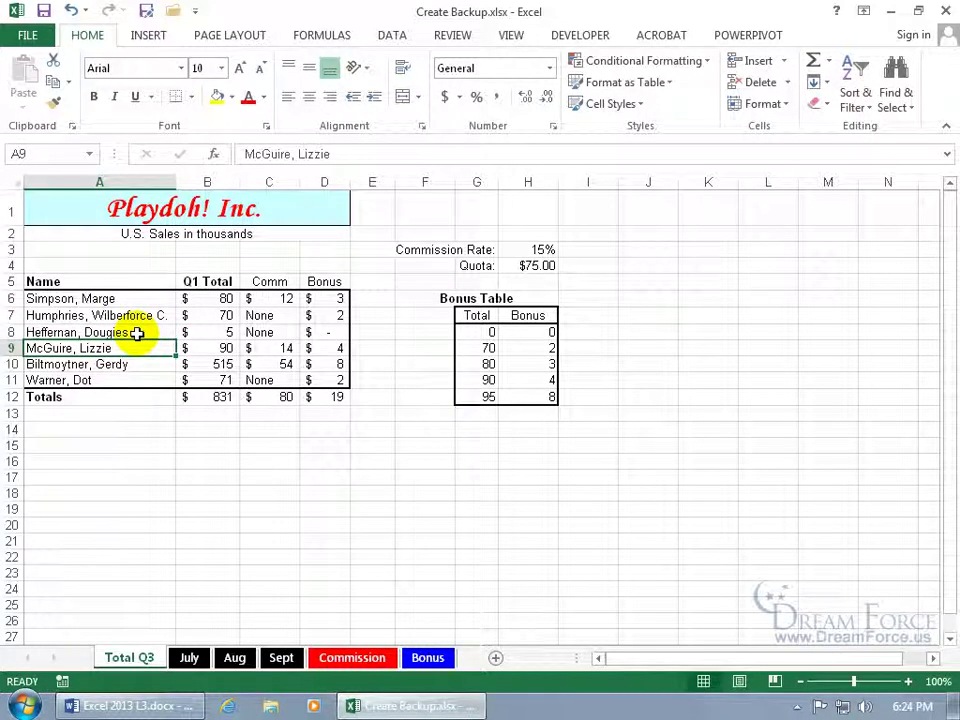
left_click(43, 11)
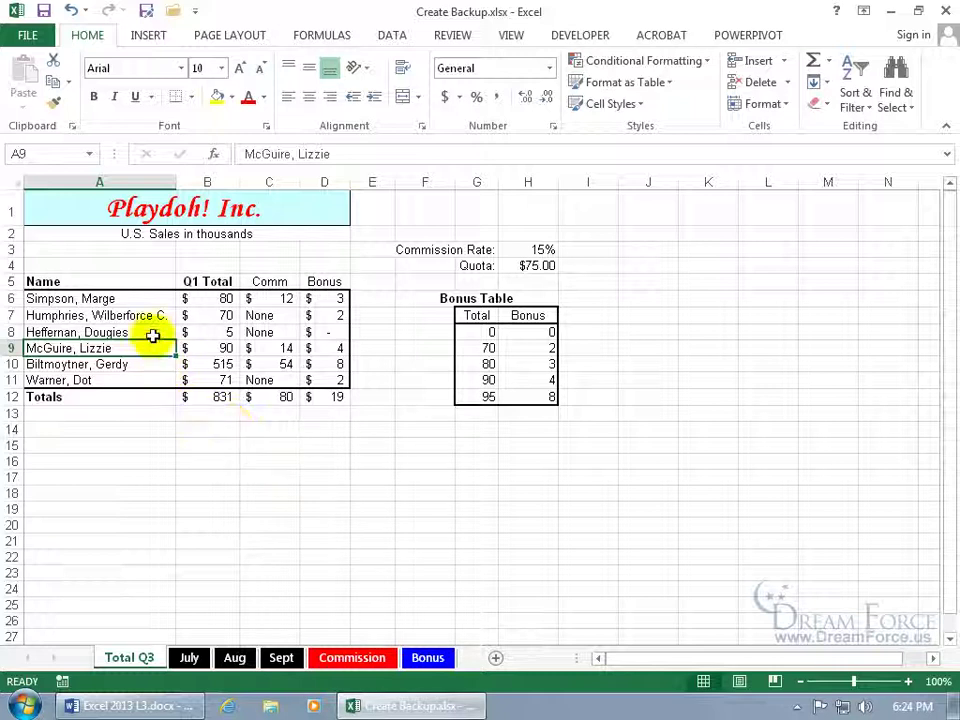
left_click(944, 11)
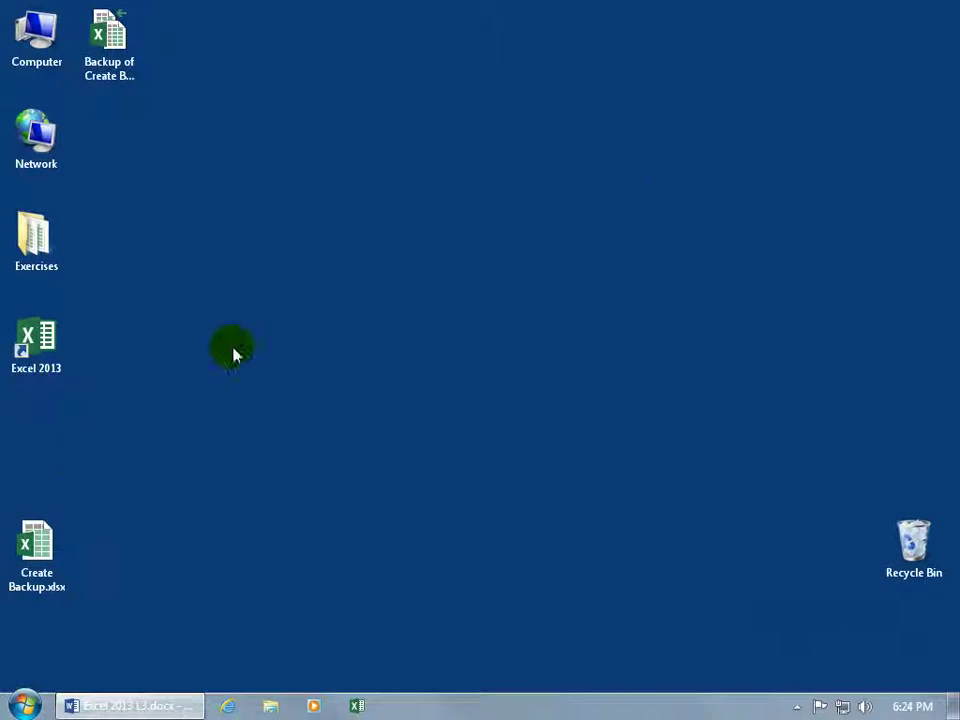
Open the backup file from the desktop, check the name in cell A8, and close the file.
left_click(116, 62)
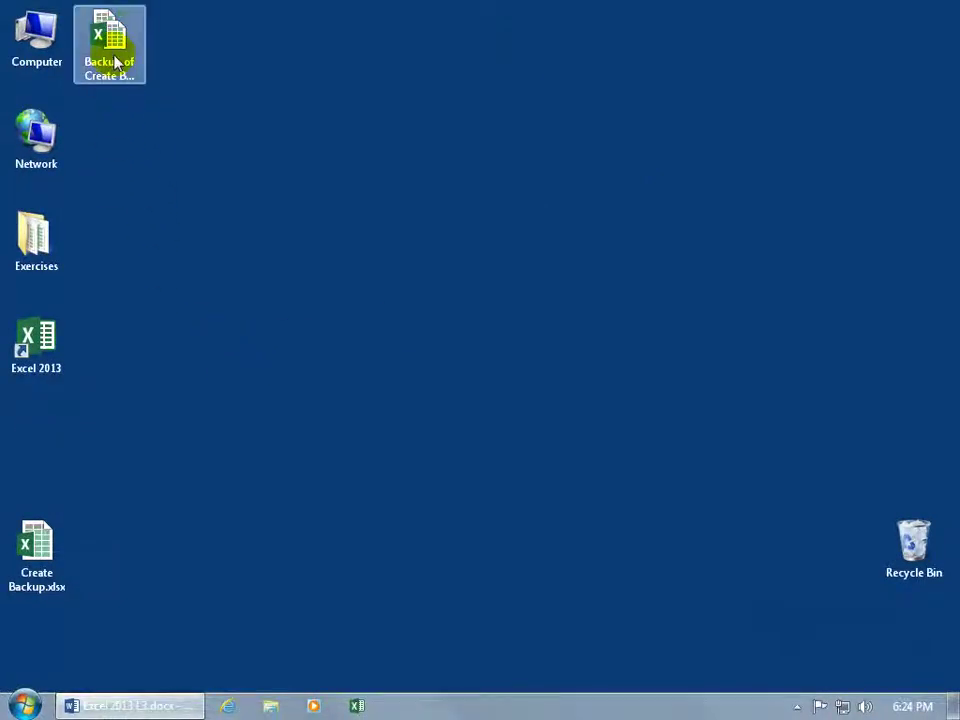
double_click(116, 62)
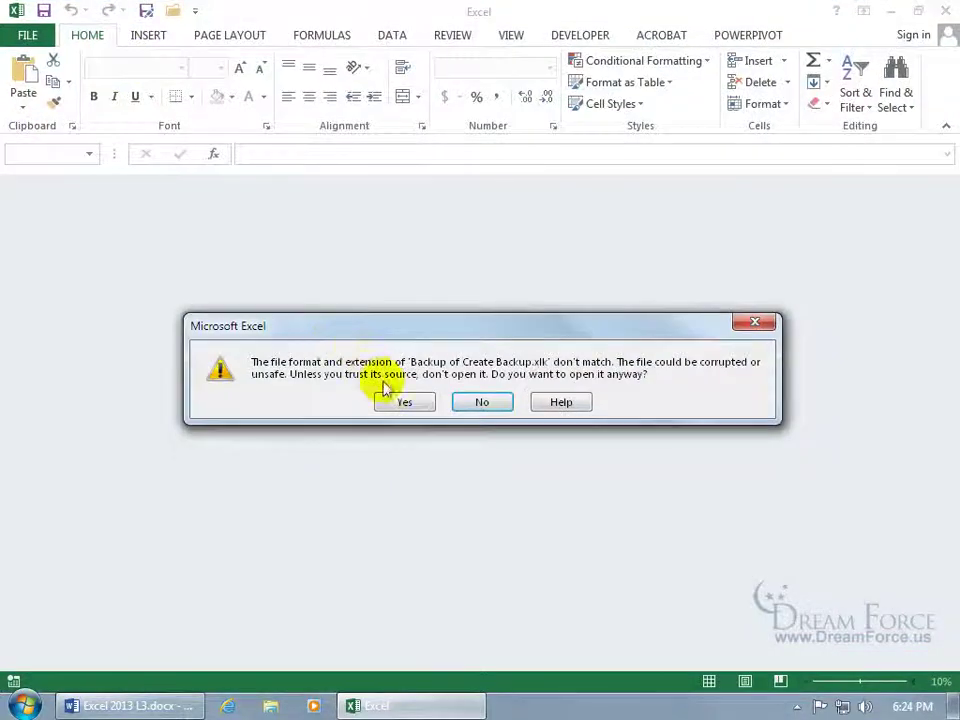
left_click(391, 396)
left_click(146, 330)
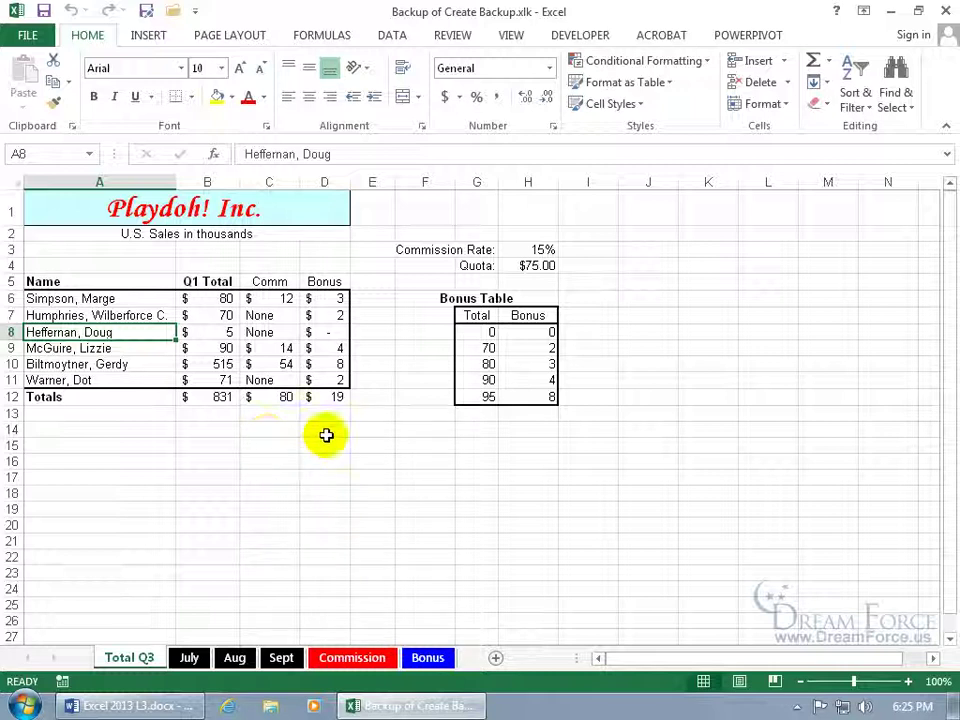
left_click(944, 11)
Replace the "ies" ending of the name in cell A8 of Create Backup.xlsx with "s", and save and close the workbook.
double_click(40, 545)
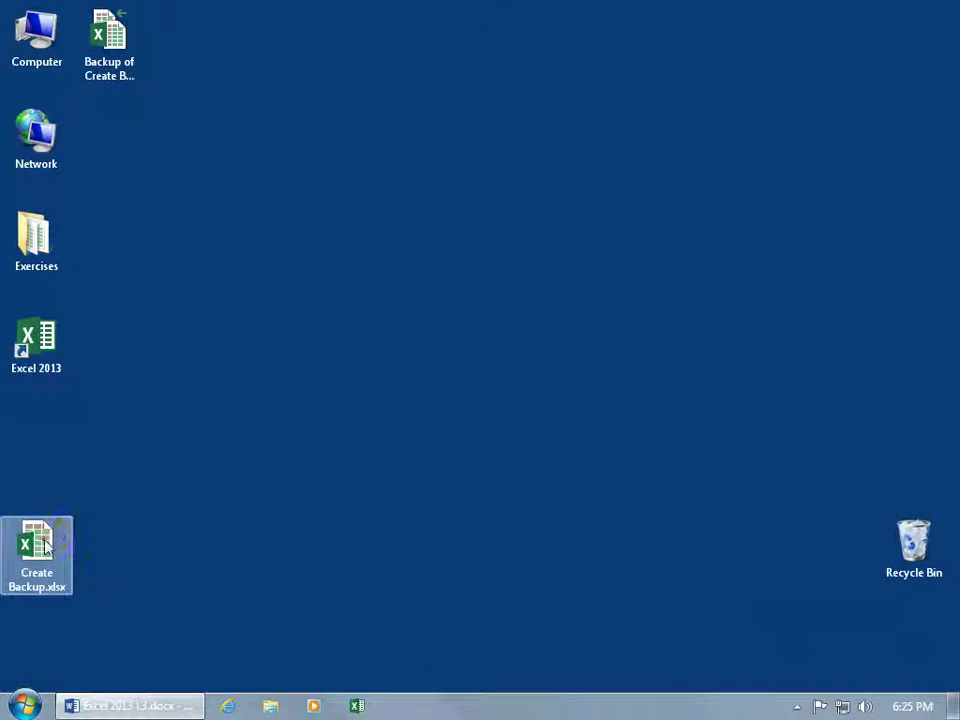
left_click(141, 330)
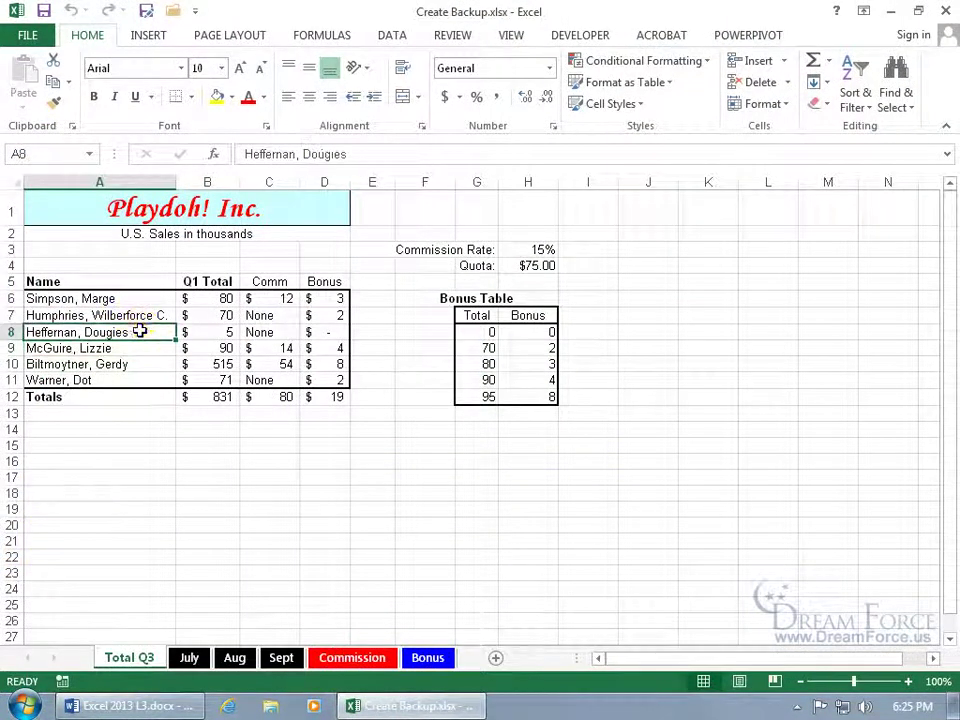
double_click(141, 330)
key("BackSpace")
key("BackSpace")
key("BackSpace")
type("s")
key("Return")
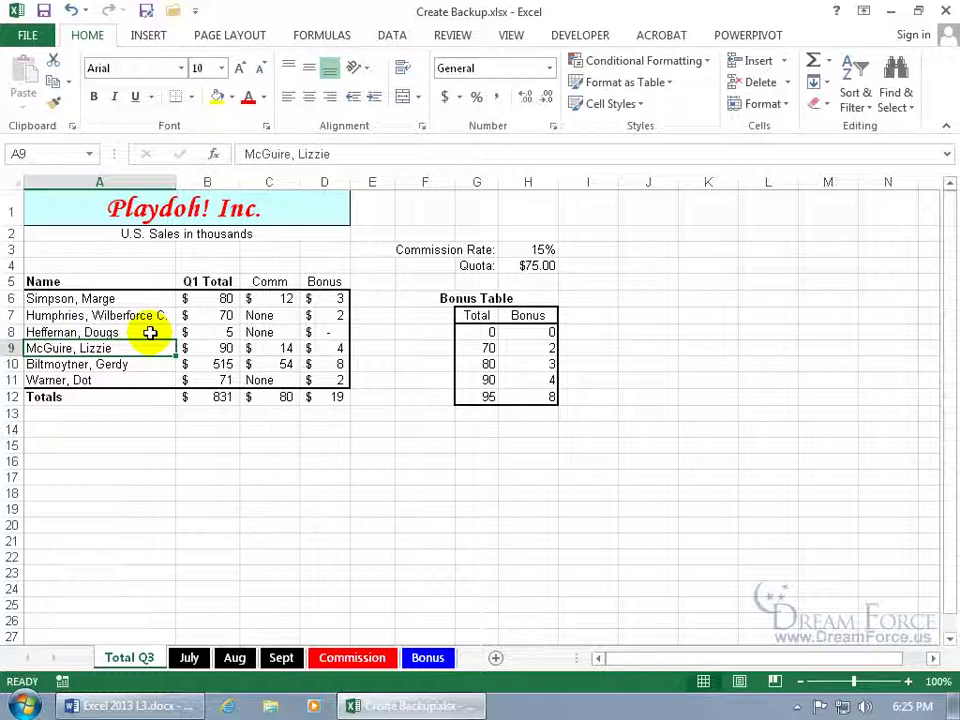
left_click(944, 11)
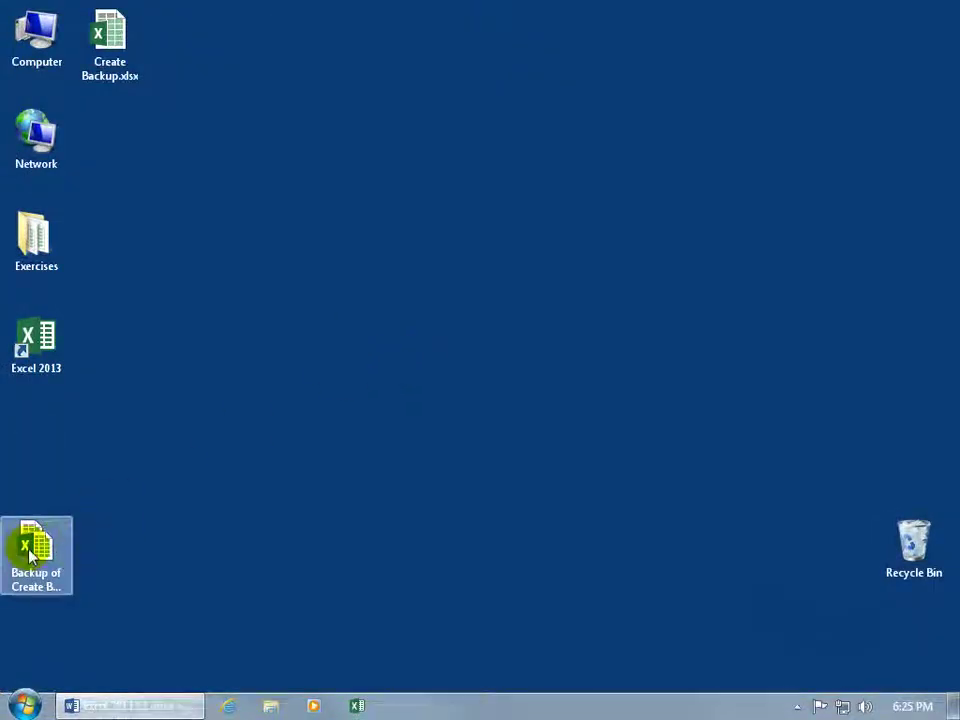
Reopen Backup of Create Backup.xlk to check which version of the name cell A8 holds, and close it.
double_click(30, 553)
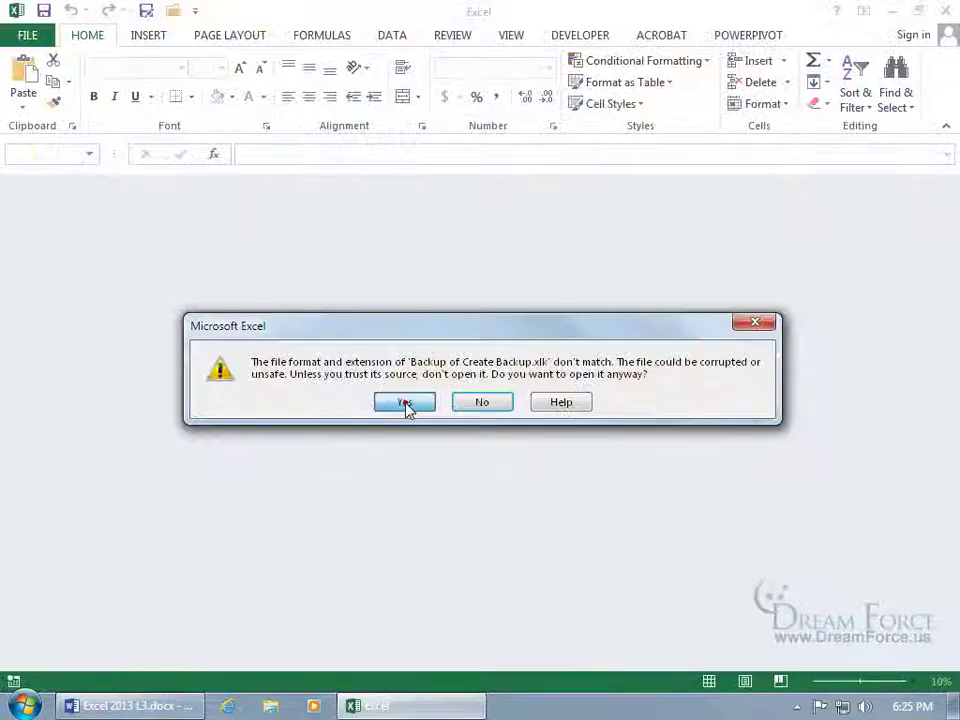
left_click(403, 401)
left_click(150, 333)
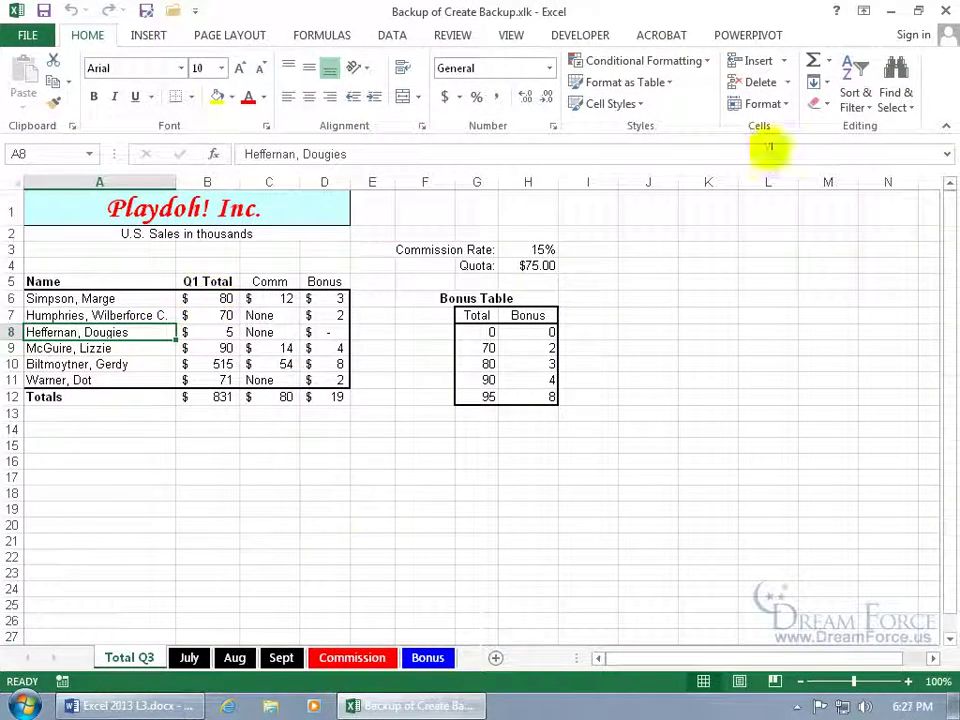
left_click(945, 11)
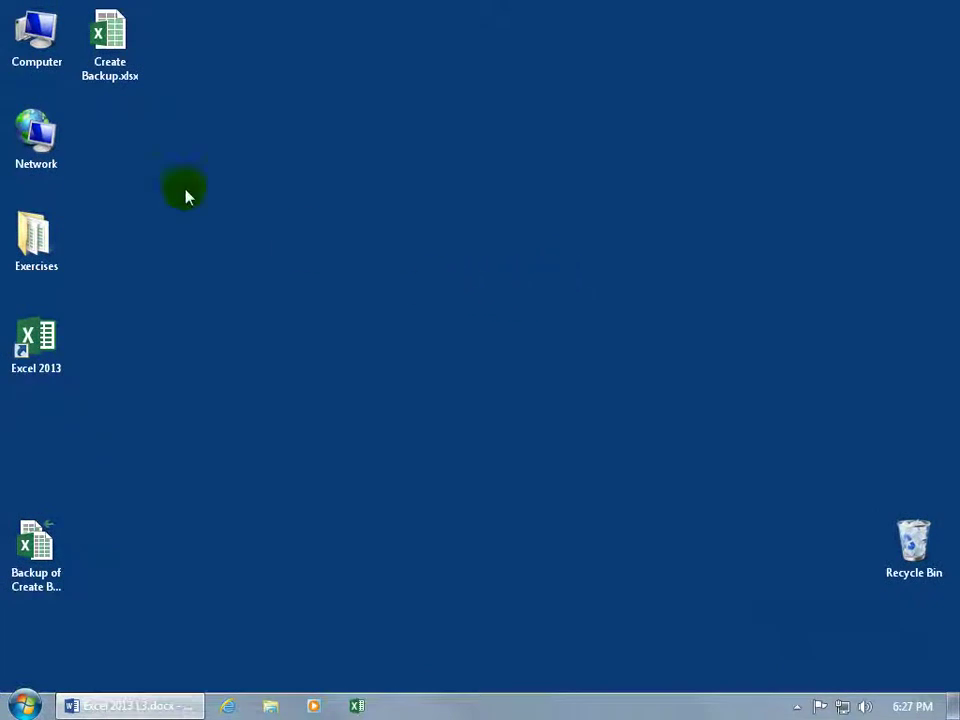
Reopen Create Backup.xlsx from the desktop and remove the trailing "s" from the name in cell A8.
left_click(116, 86)
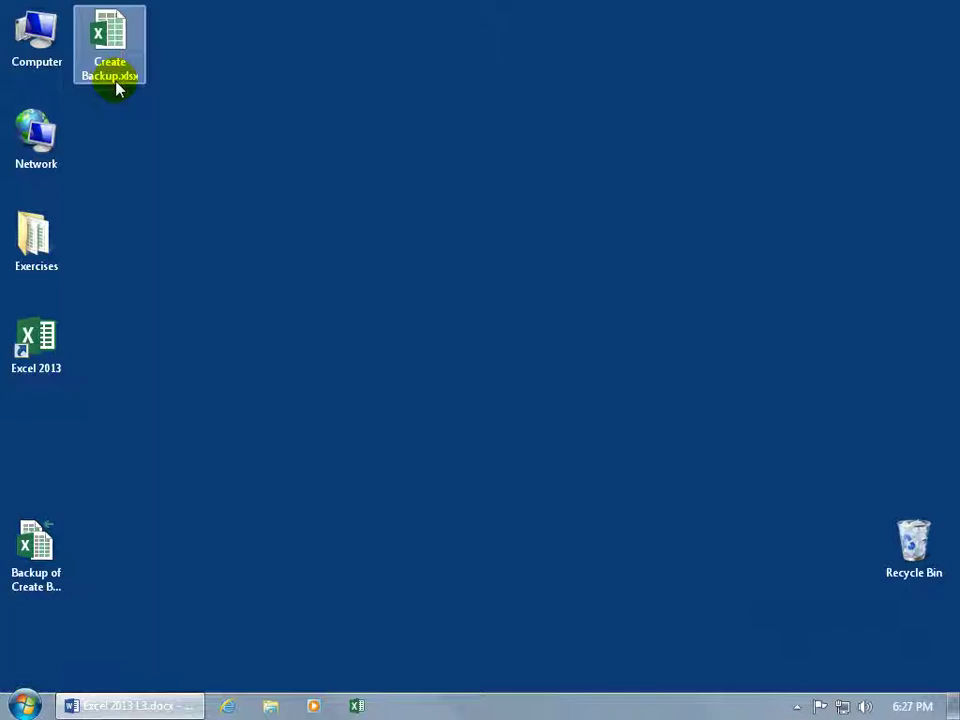
left_click(116, 128)
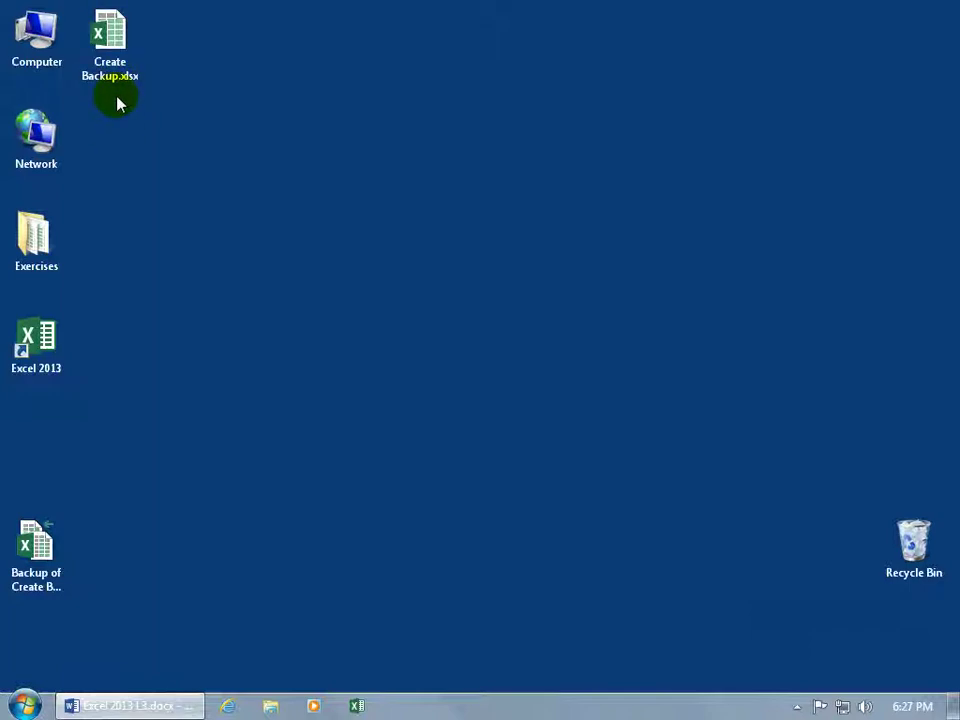
left_click(114, 91)
double_click(114, 91)
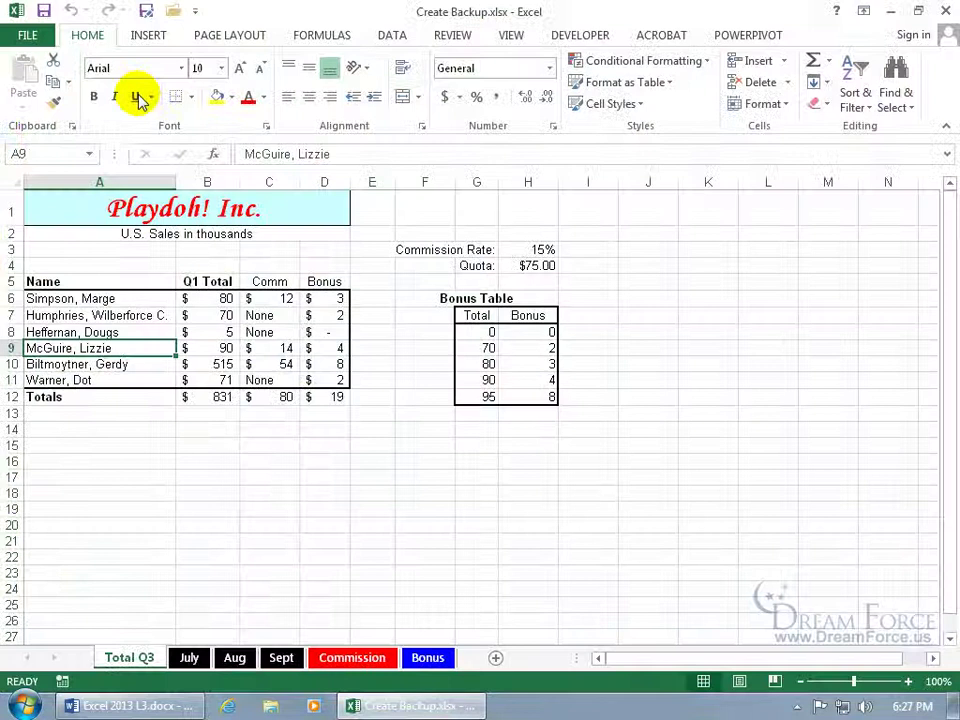
left_click(137, 332)
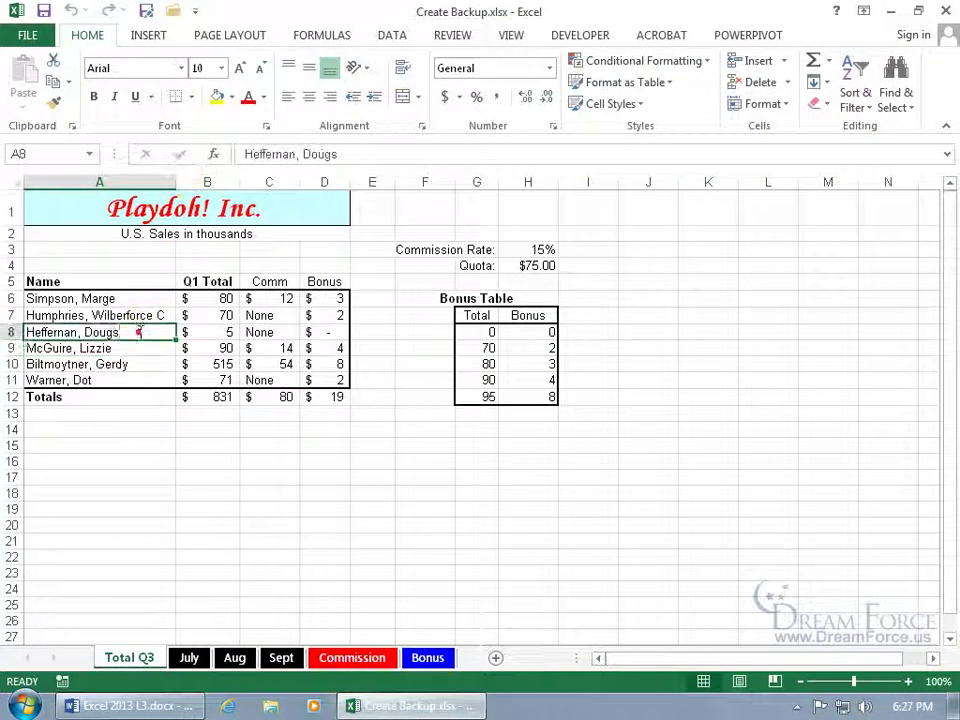
double_click(139, 332)
key("BackSpace")
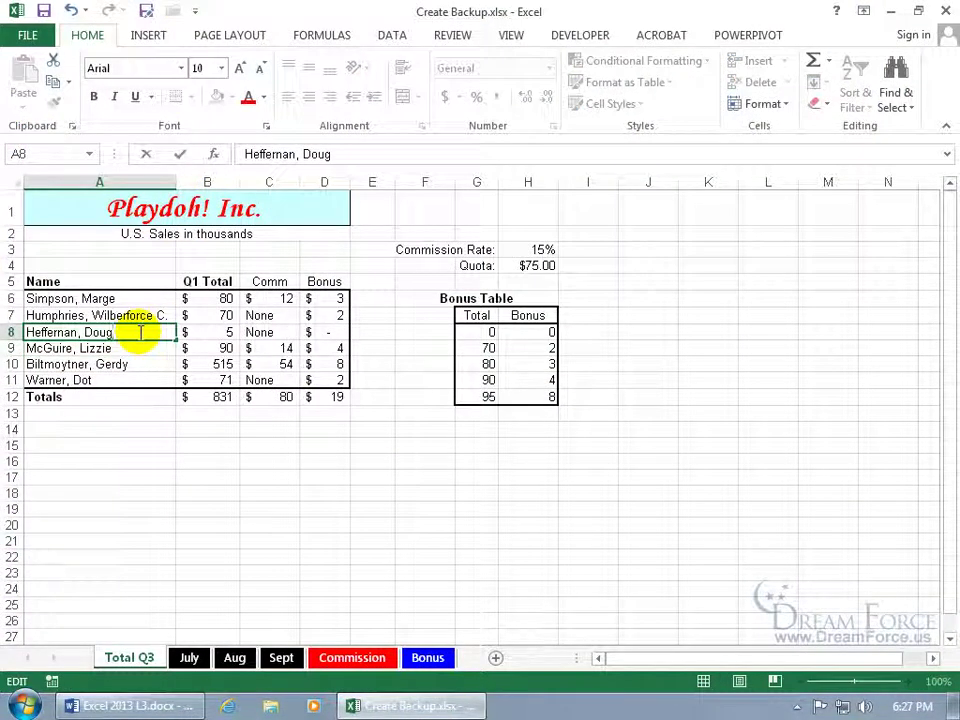
key("Return")
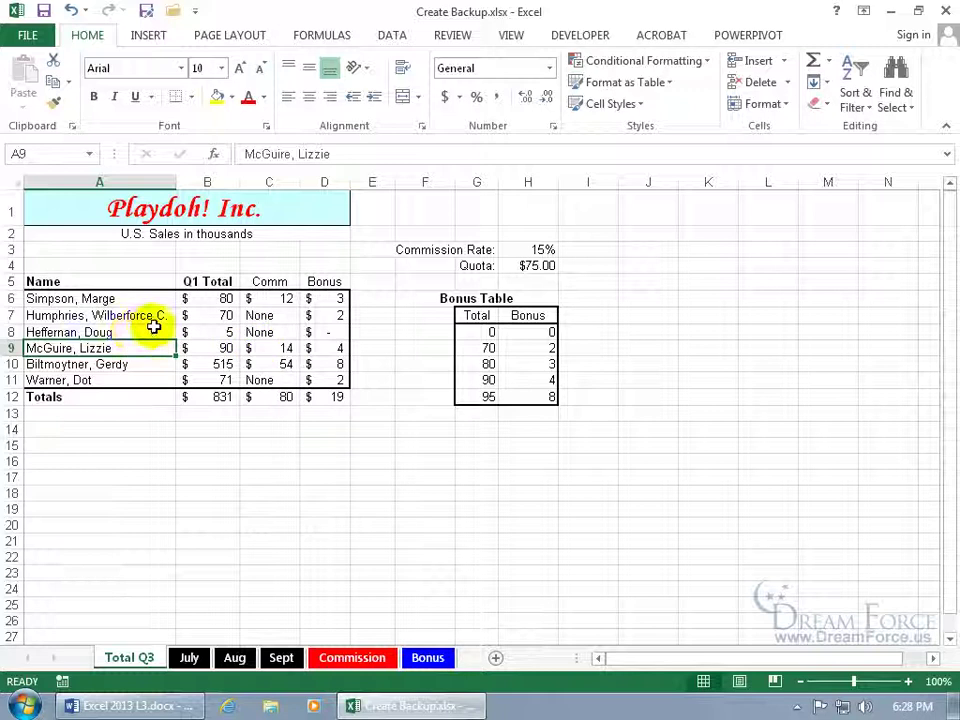
Close Create Backup.xlsx, then open Backup of Create Backup.xlk from the desktop to check the name in cell A8, and close it.
left_click(890, 11)
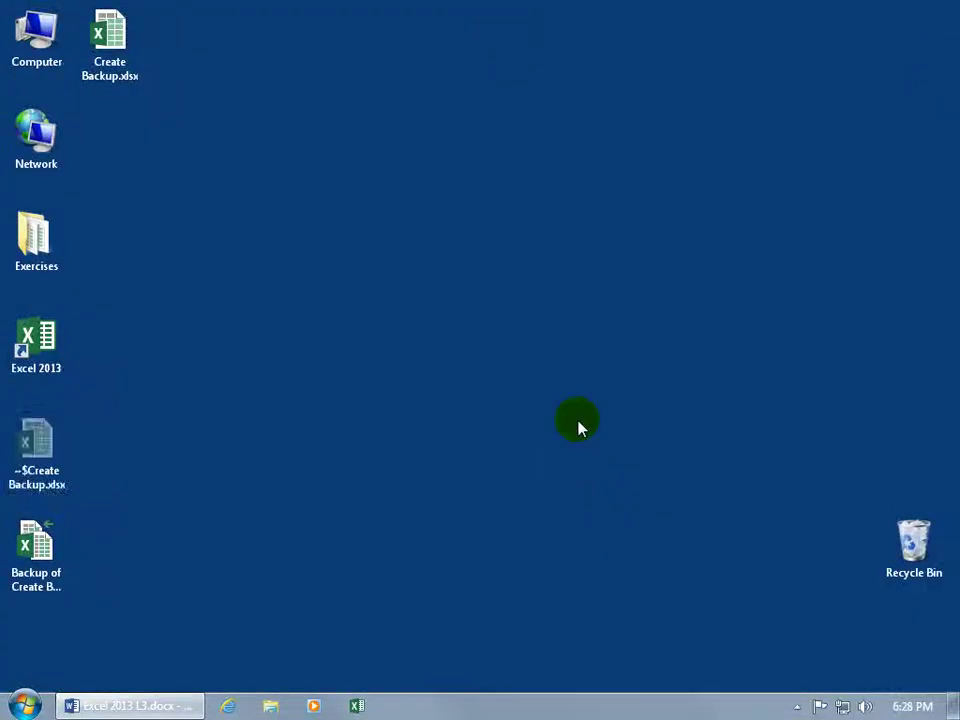
double_click(60, 545)
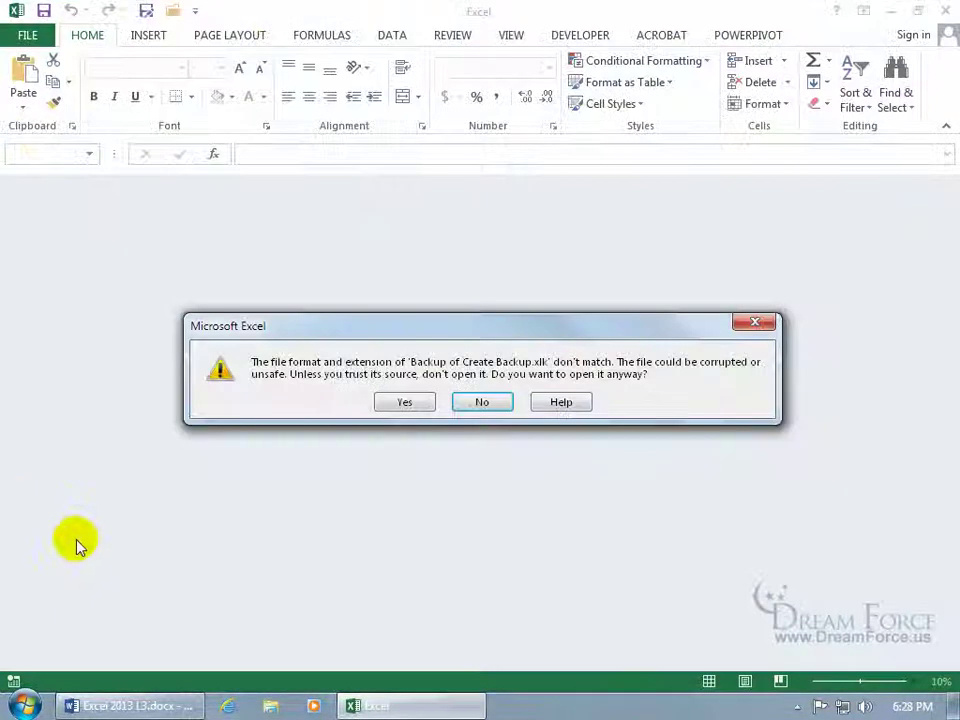
left_click(405, 403)
left_click(143, 330)
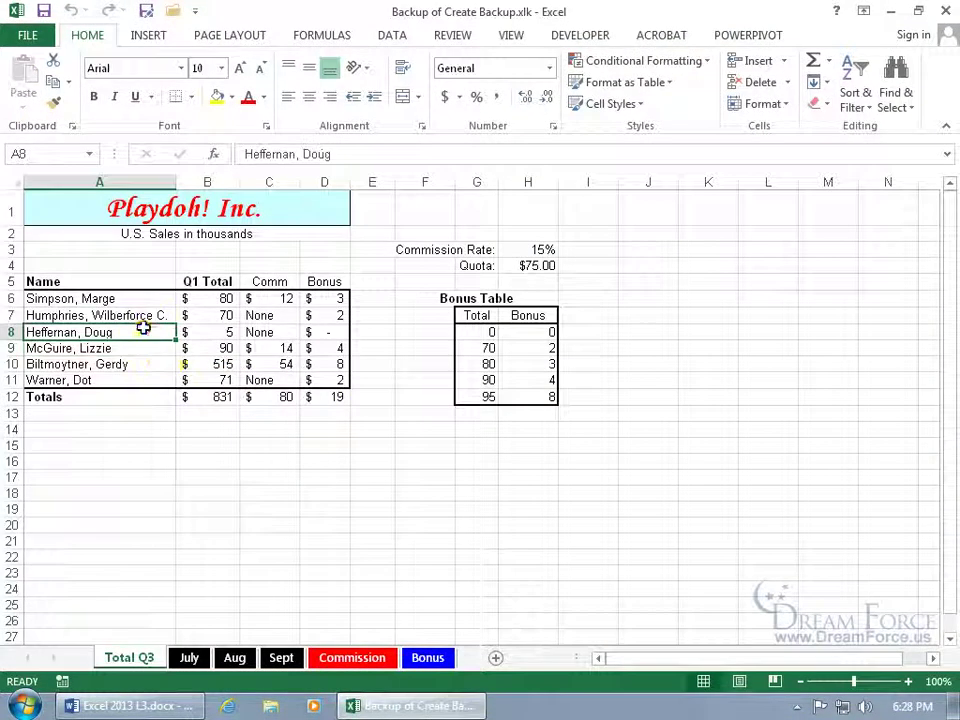
left_click(143, 328)
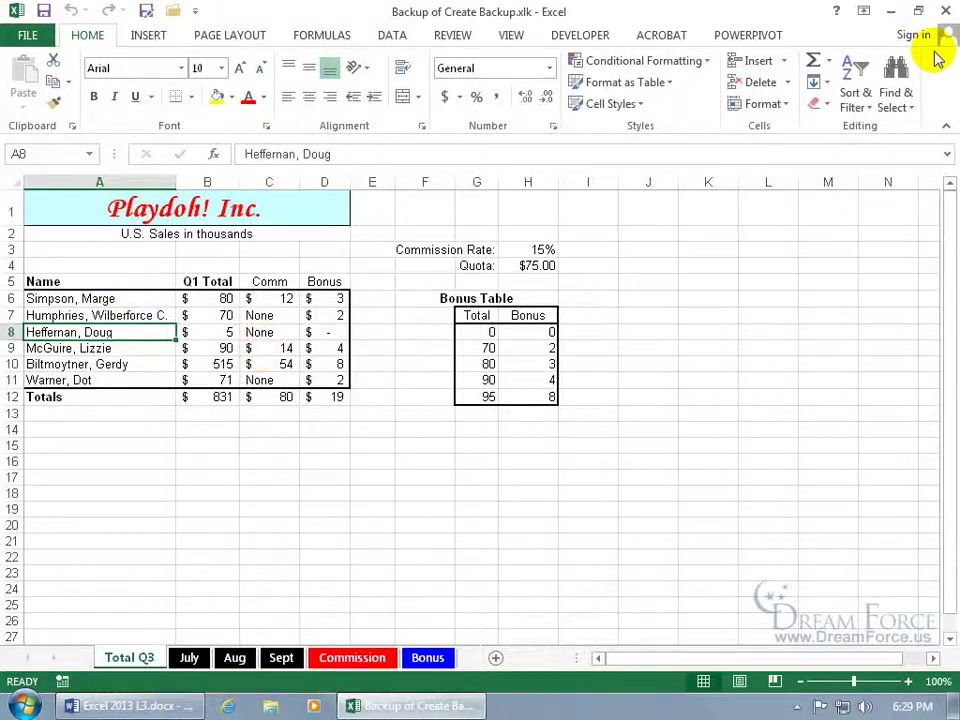
left_click(946, 11)
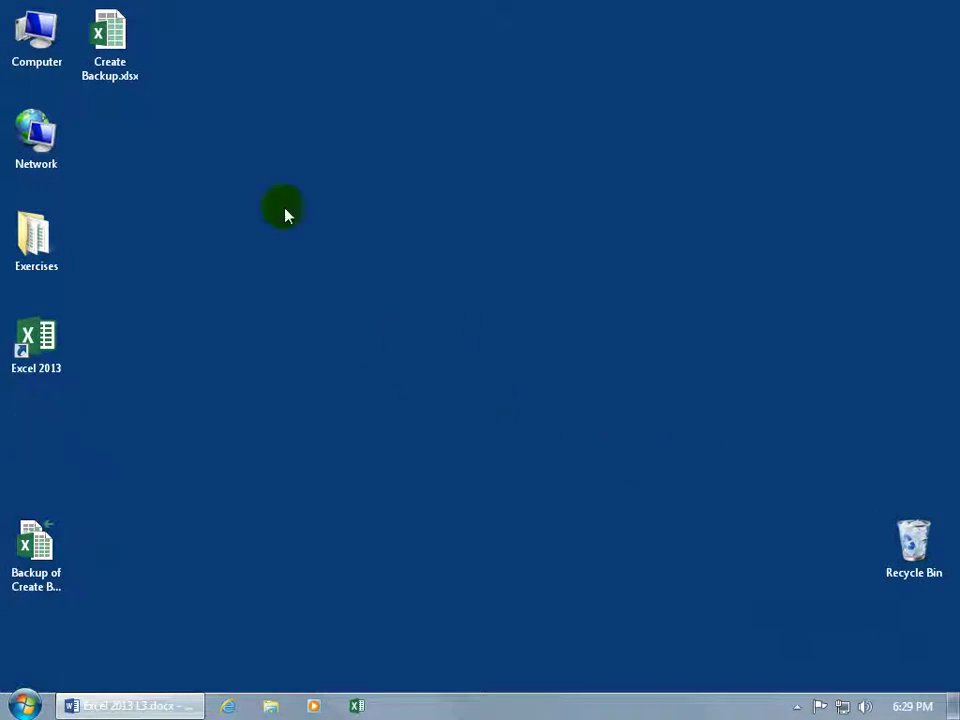
Reopen Create Backup.xlsx, turn off the Always create backup option, and save the workbook over the existing file.
double_click(114, 42)
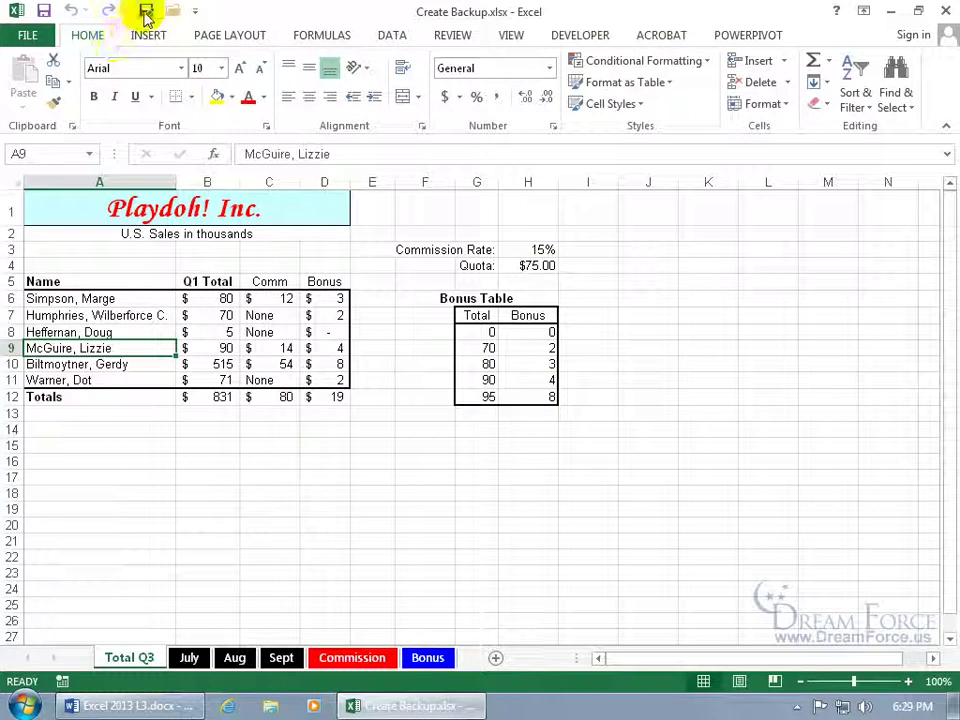
left_click(145, 14)
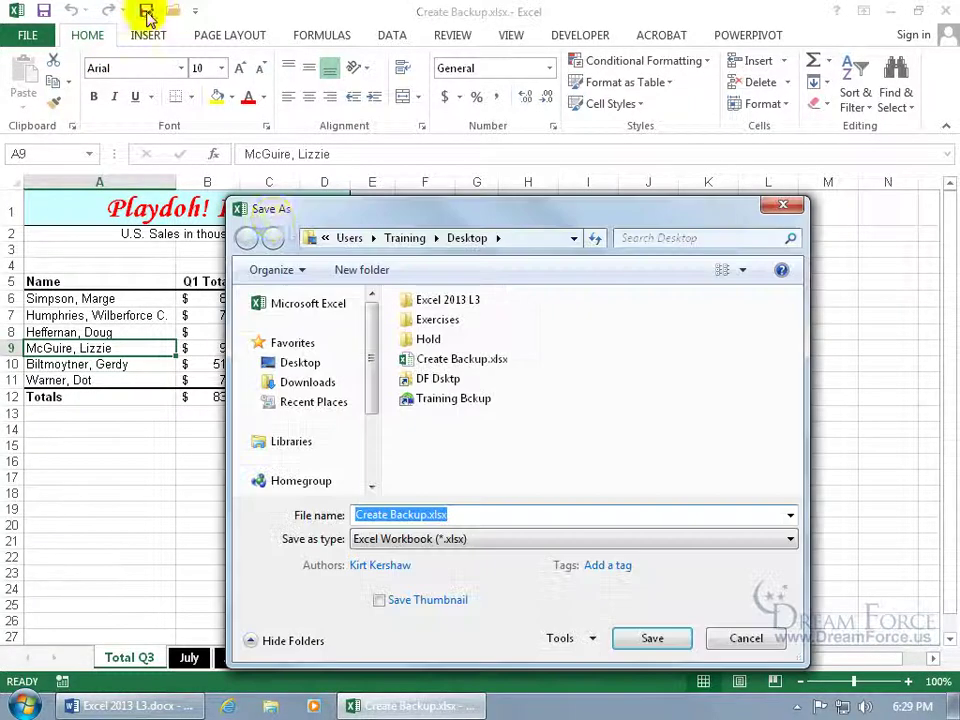
left_click(584, 640)
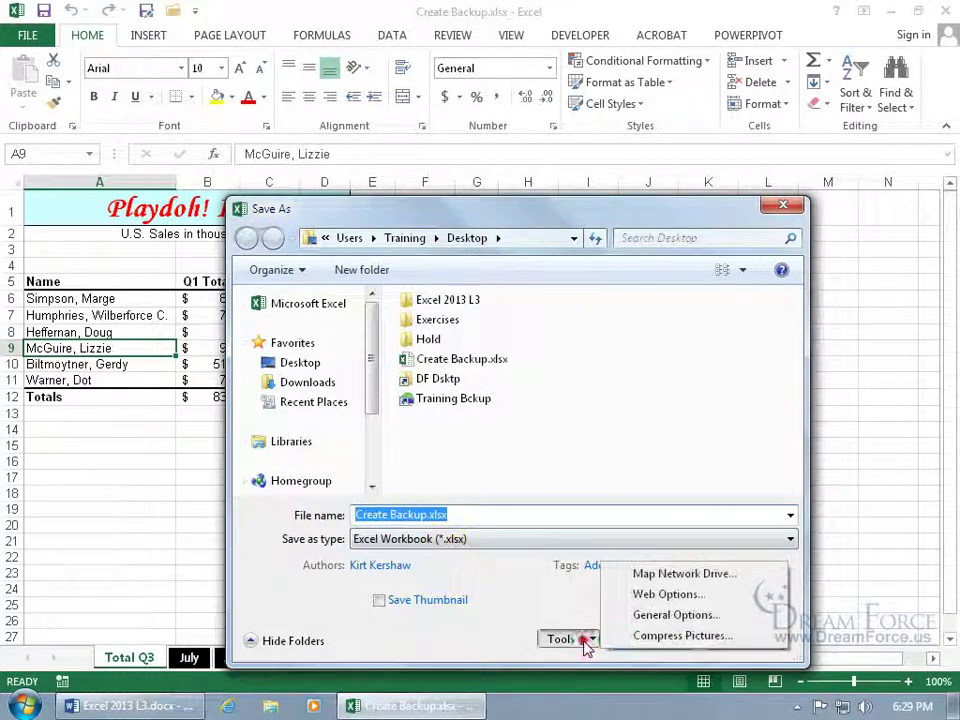
left_click(638, 616)
left_click(420, 415)
left_click(526, 517)
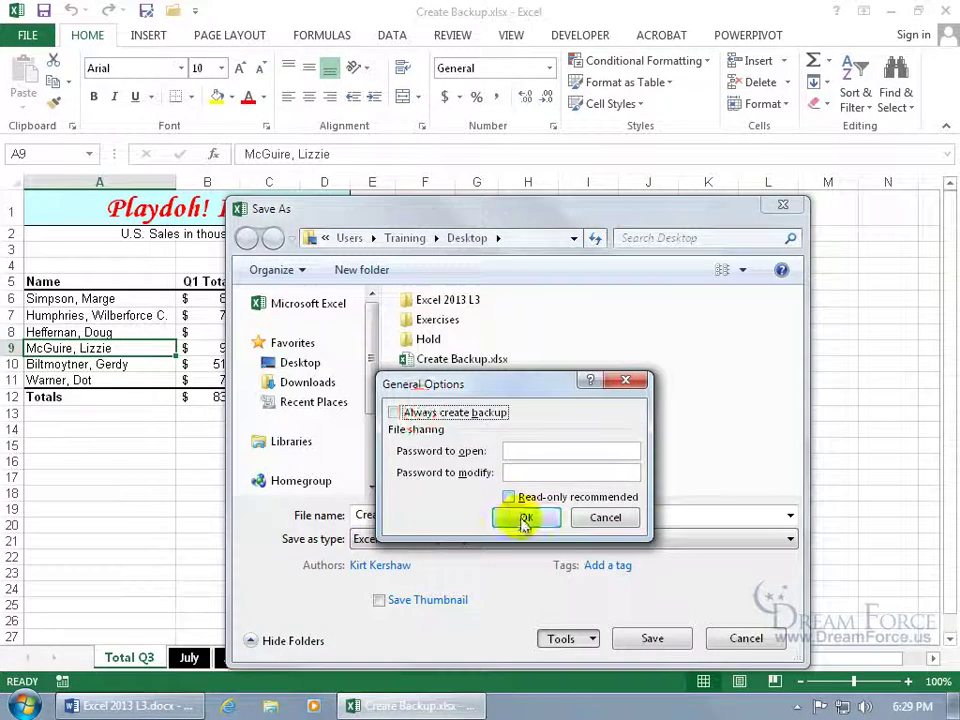
left_click(650, 638)
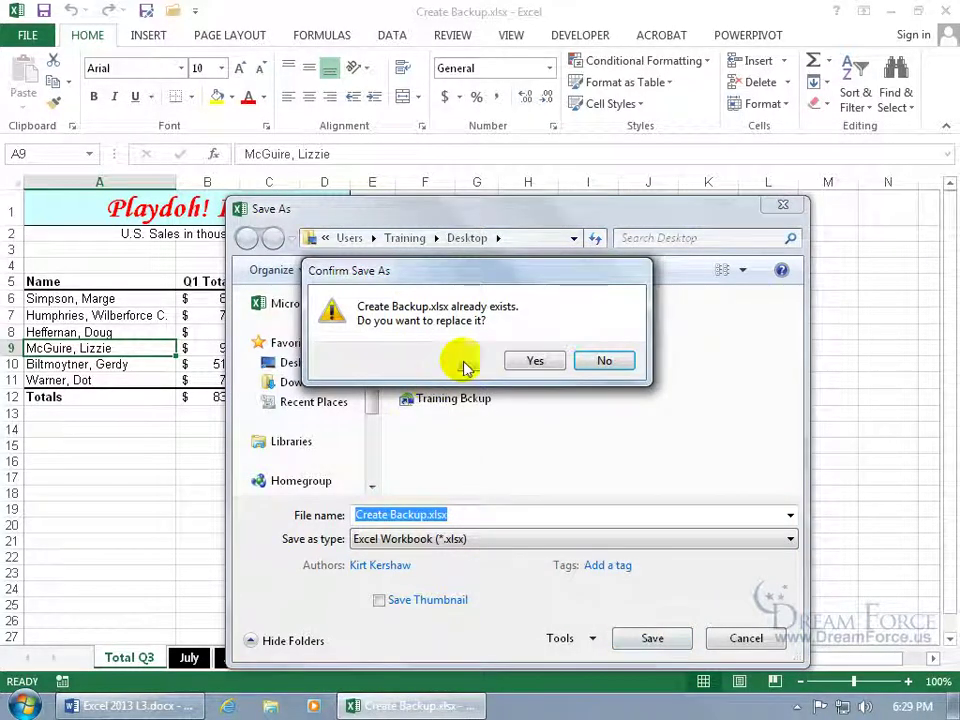
left_click(533, 362)
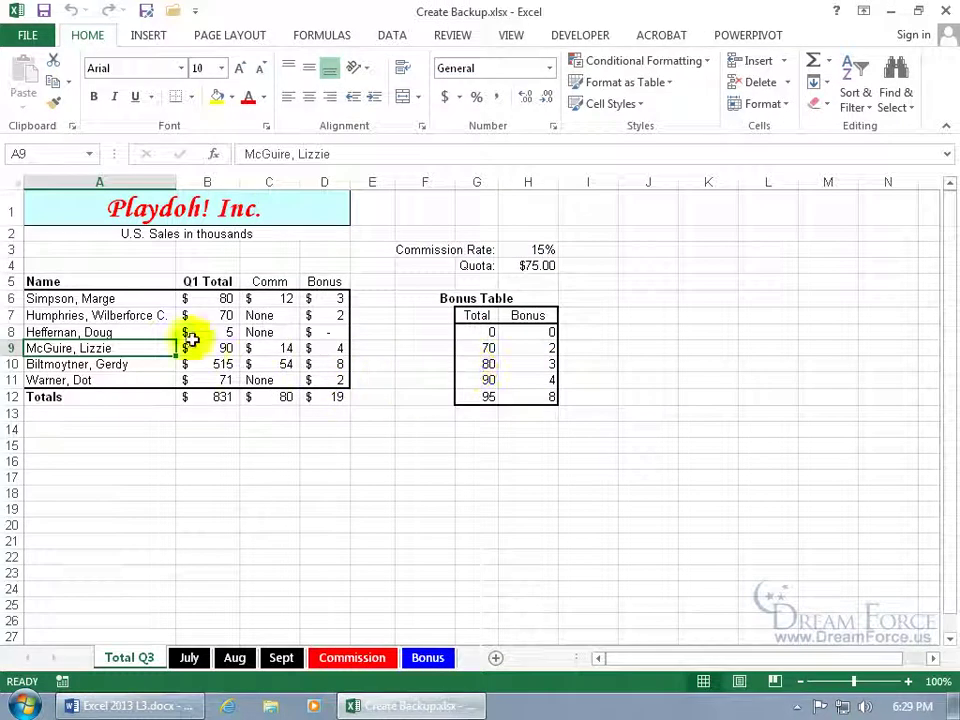
Shorten the first name in cell A8 to its initial, and save and close Create Backup.xlsx.
left_click(137, 332)
double_click(137, 332)
key("BackSpace")
key("BackSpace")
key("BackSpace")
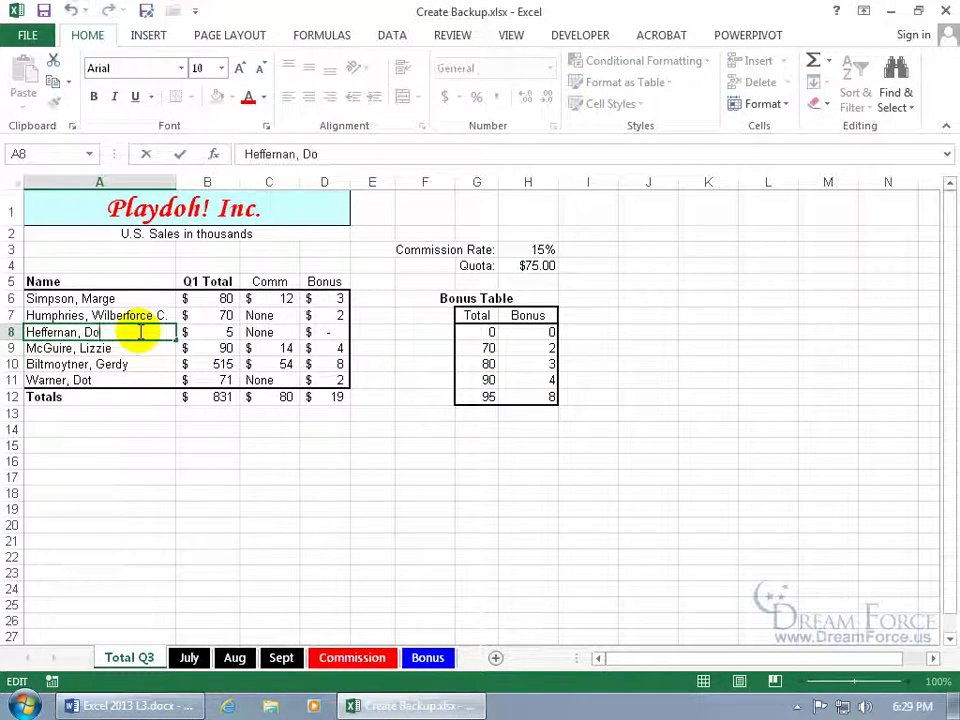
key("Return")
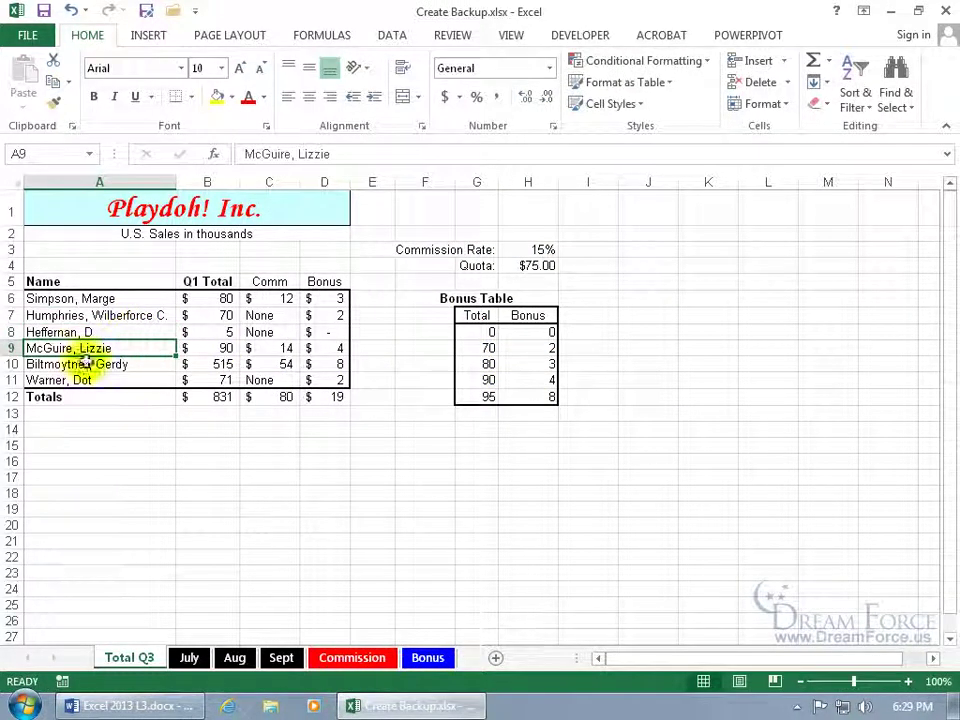
left_click(43, 10)
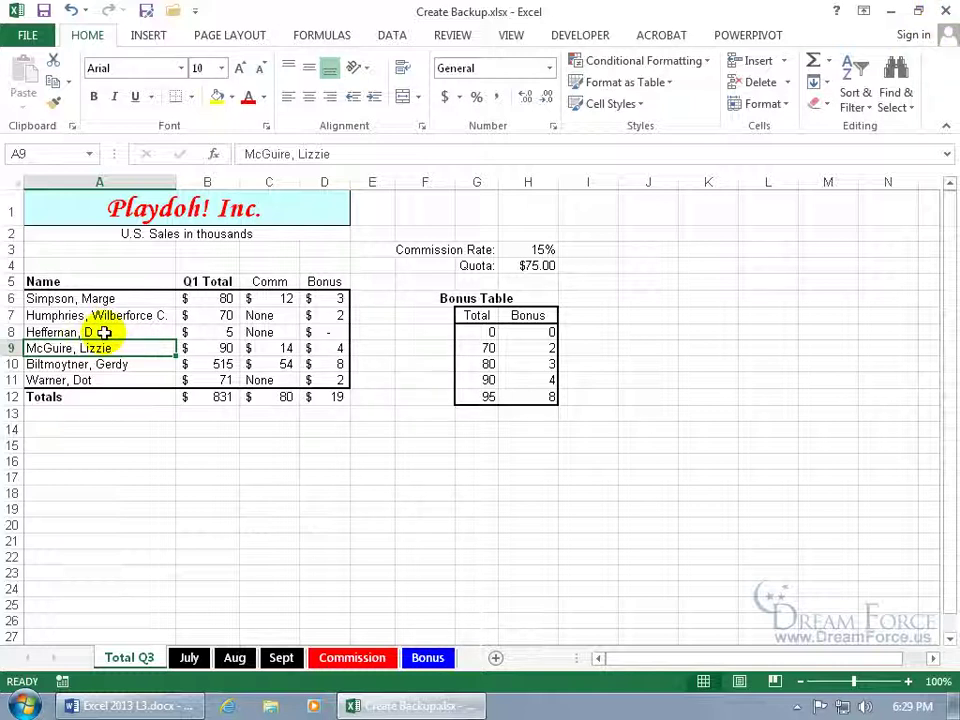
left_click(948, 12)
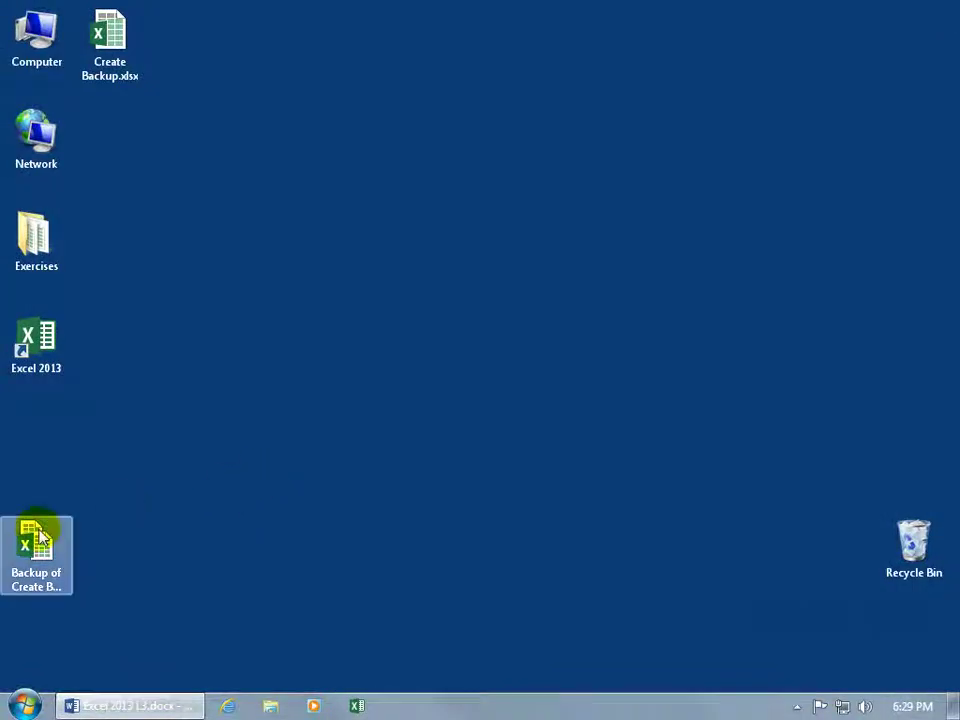
Open Backup of Create Backup.xlk again to check whether the name in cell A8 reflects the latest edit.
double_click(33, 540)
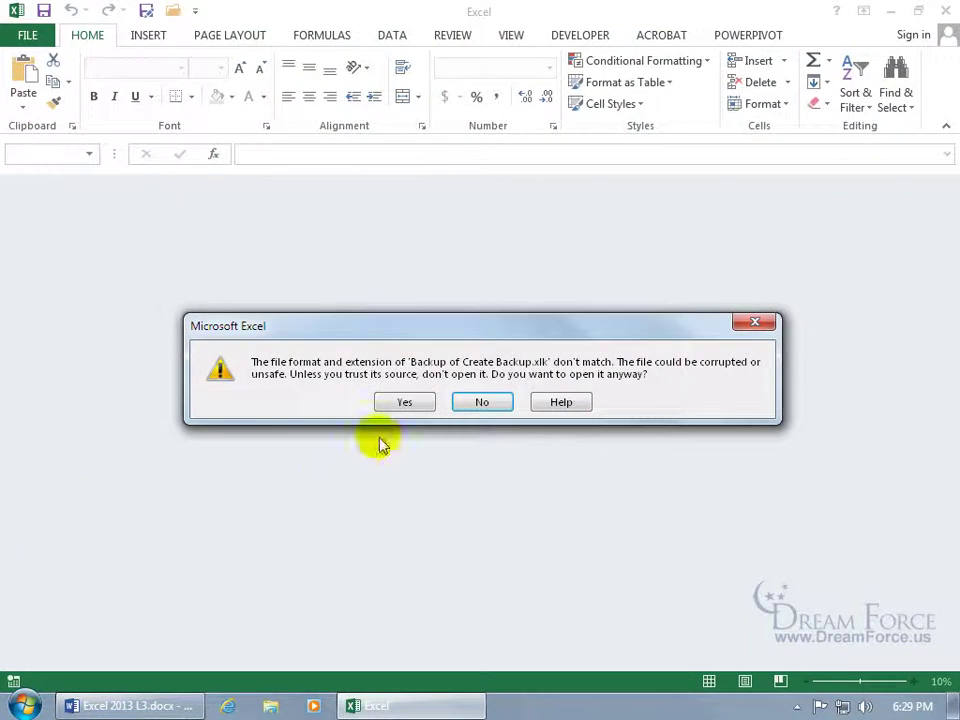
left_click(407, 401)
left_click(122, 331)
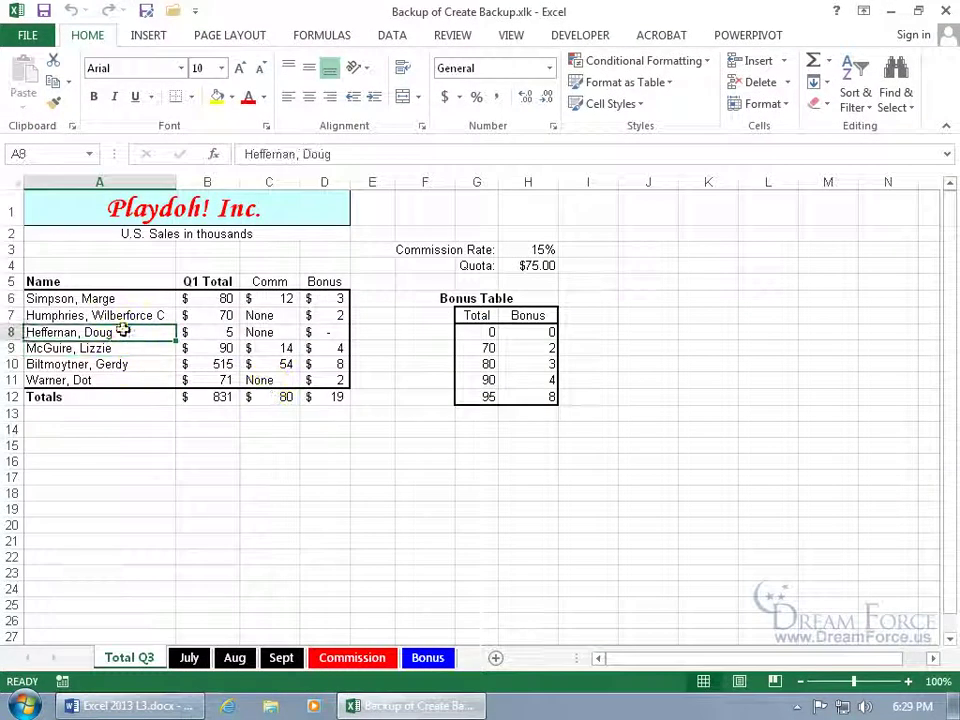